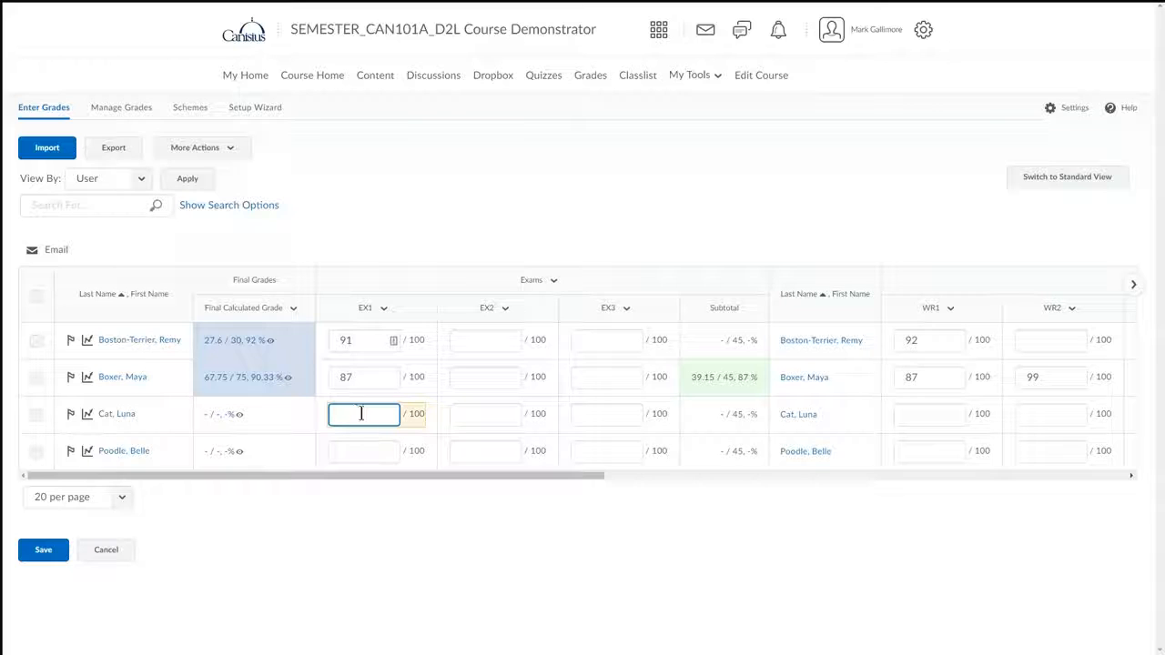
Enter EX1 grades of 96 for the third student and 89 for the fourth, and save them while switching to standard view.
click(356, 448)
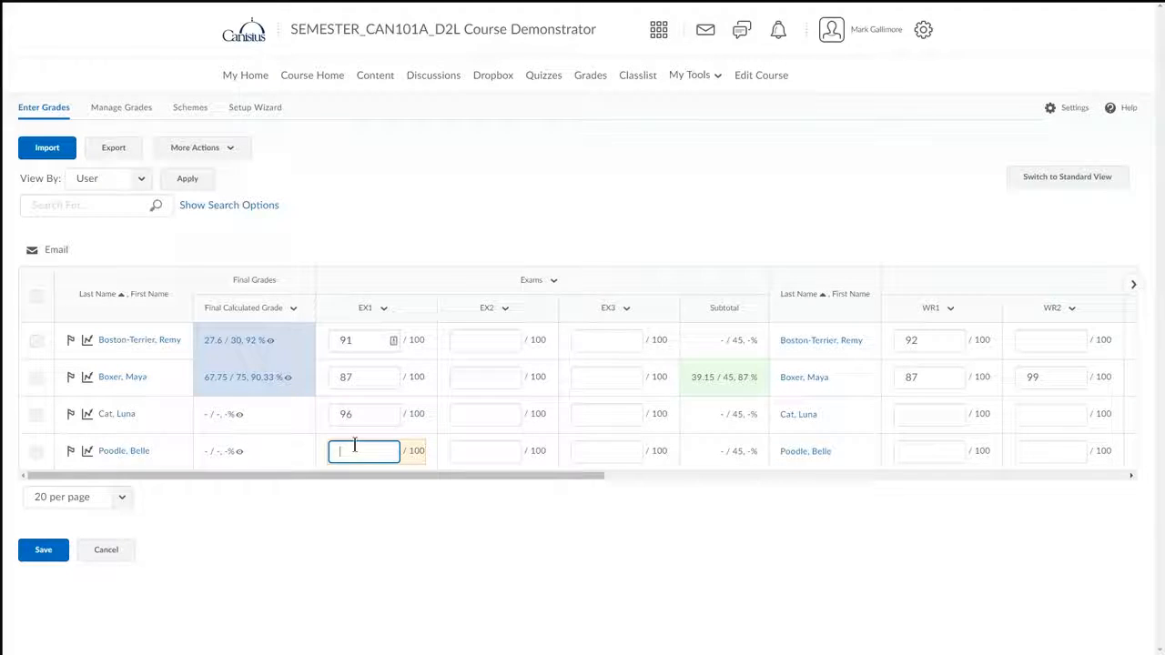
text(89)
click(1020, 178)
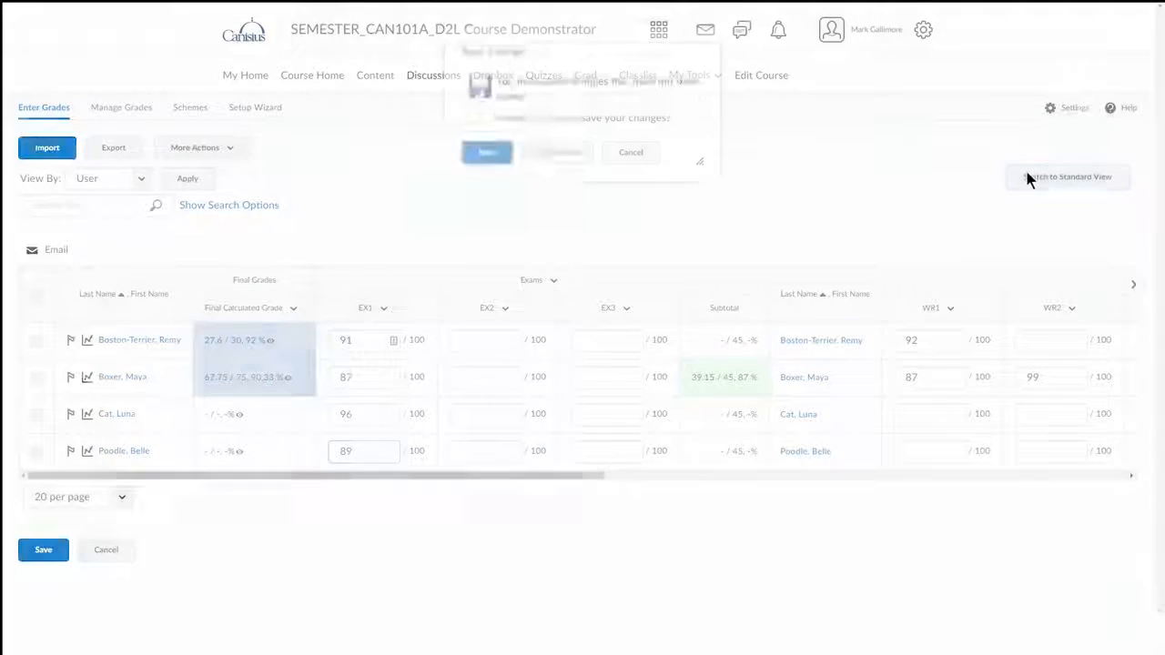
click(488, 170)
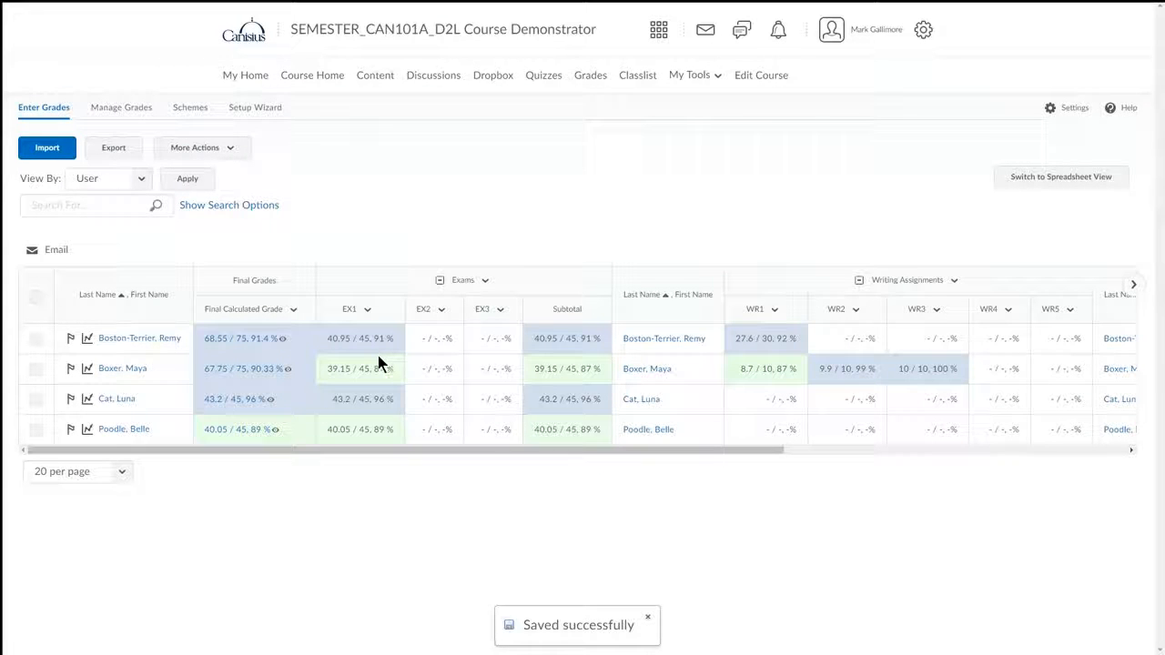
In grade management, start a new numeric grade item named Video Project with the short name VP.
click(138, 112)
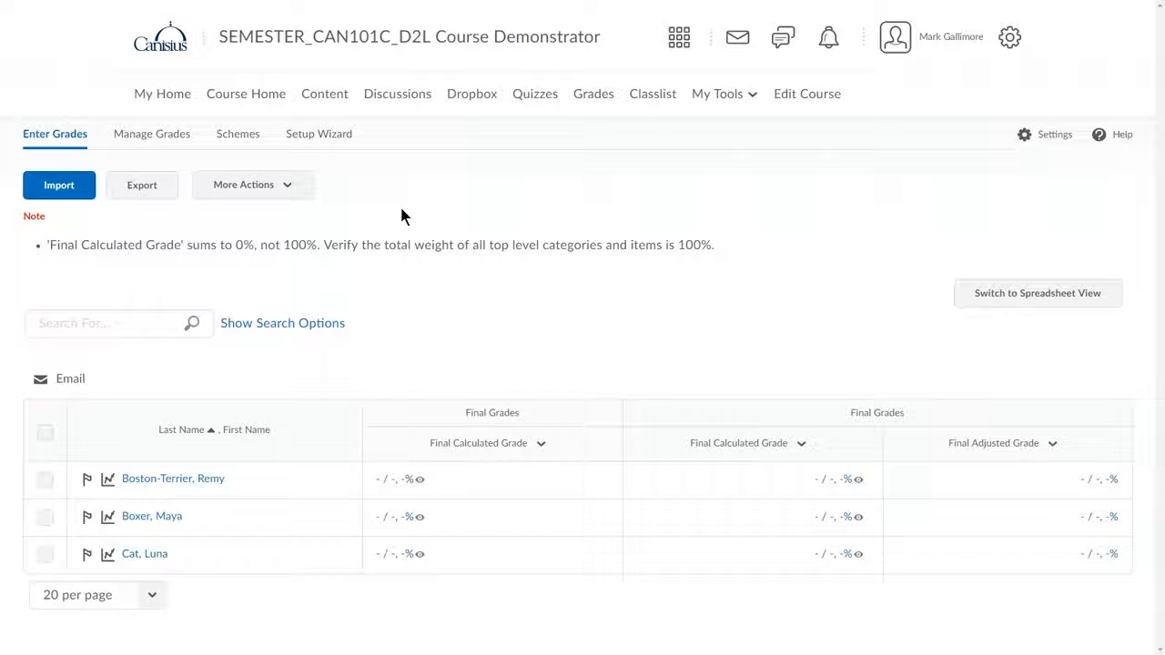
click(162, 144)
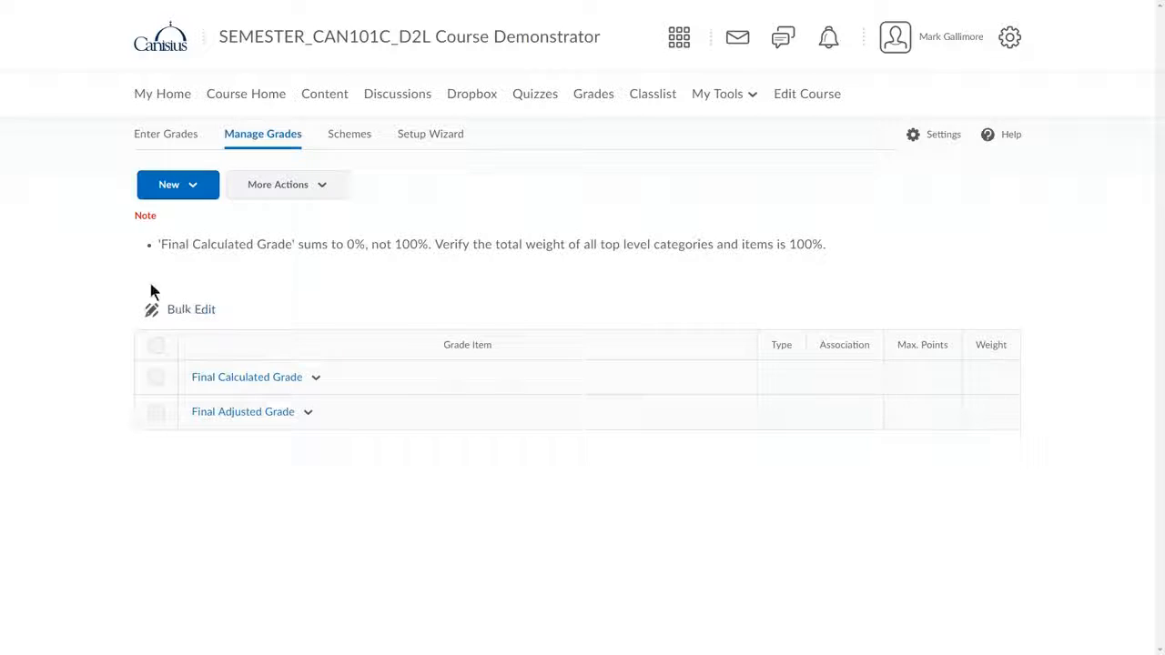
click(191, 189)
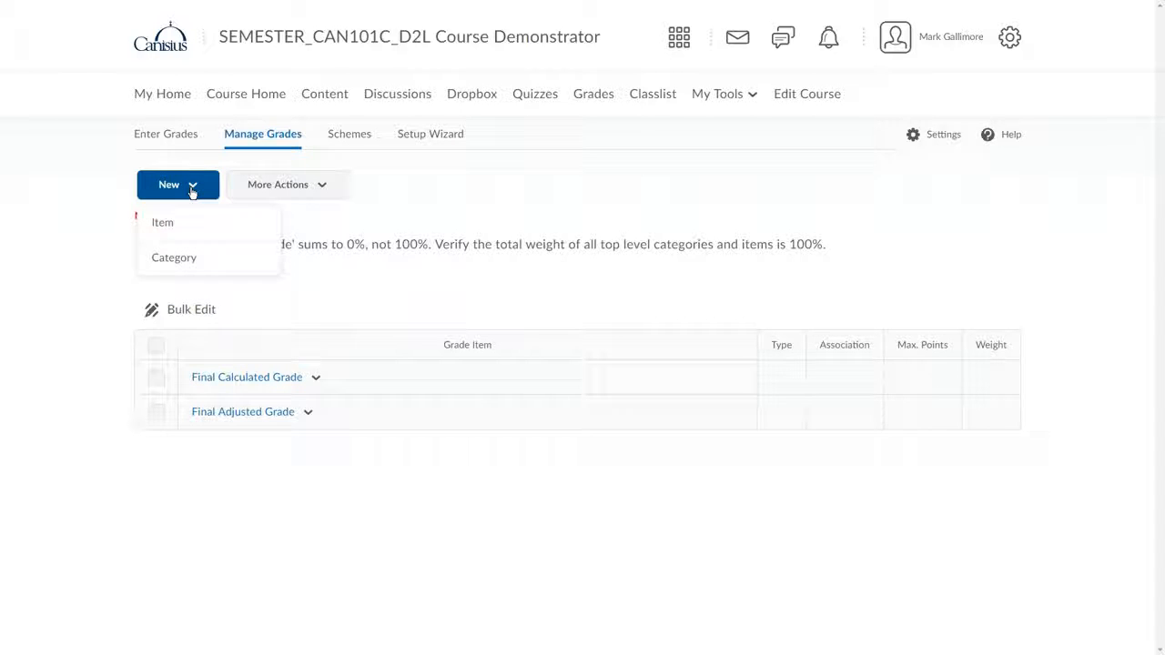
click(175, 227)
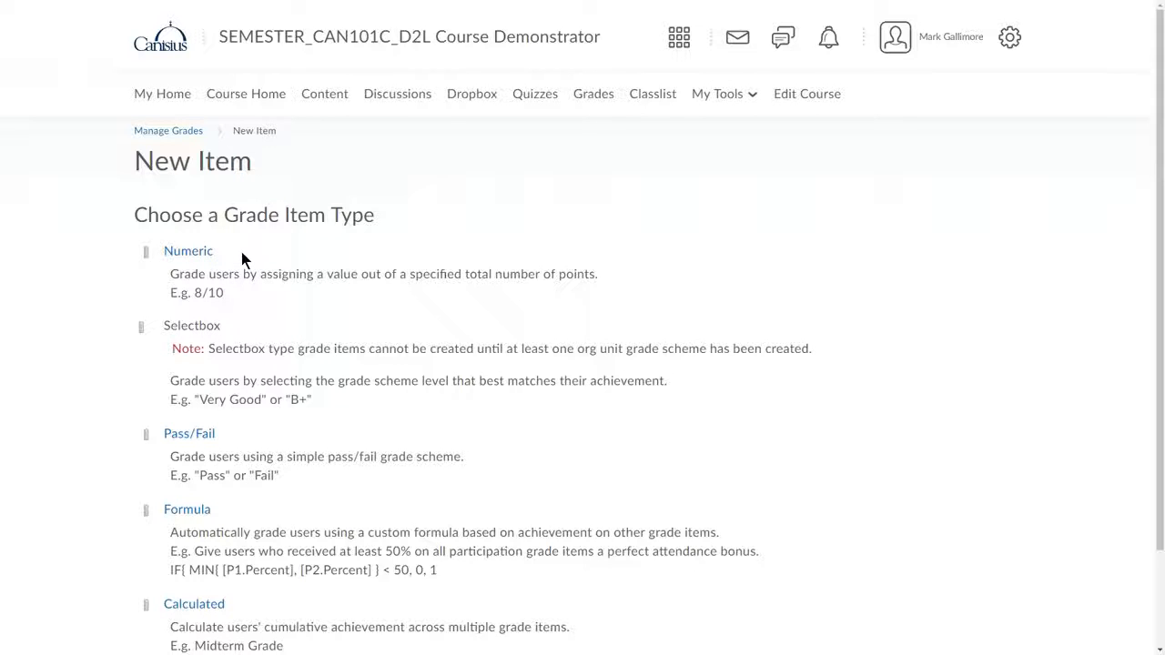
click(177, 252)
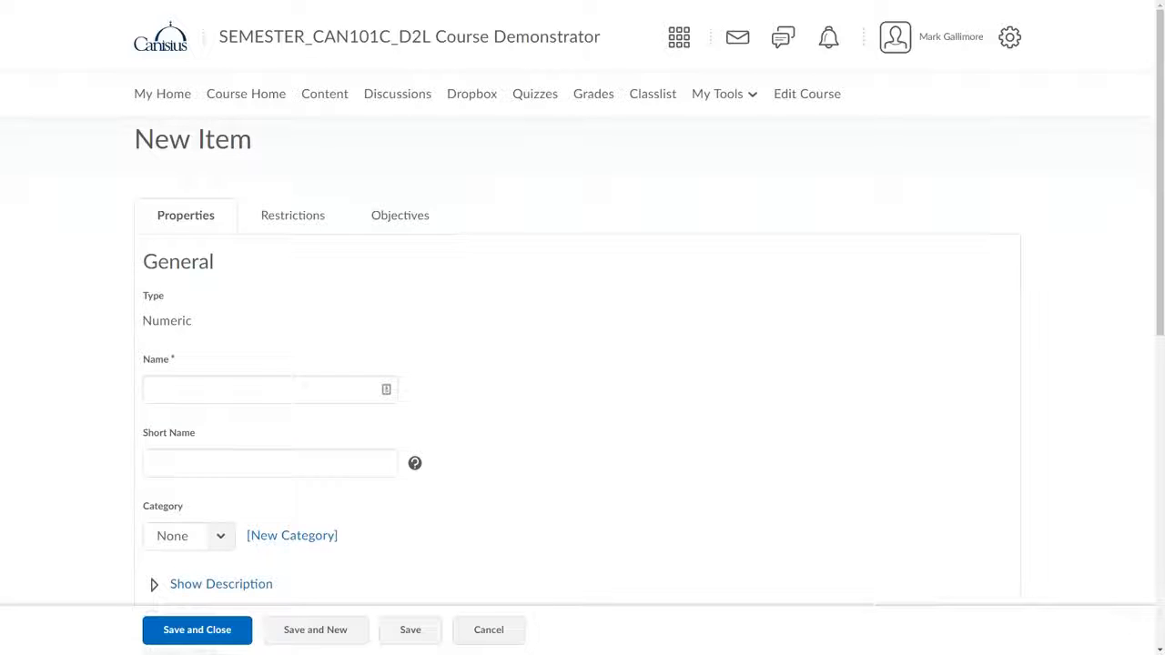
click(215, 387)
text(Video Project)
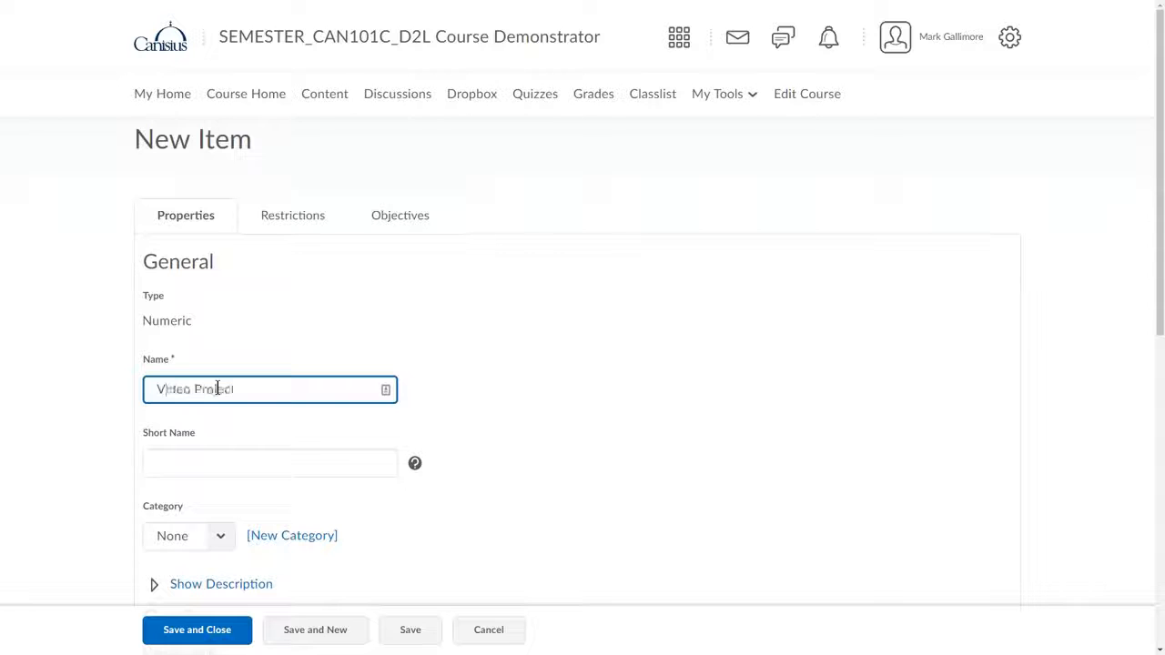
click(169, 459)
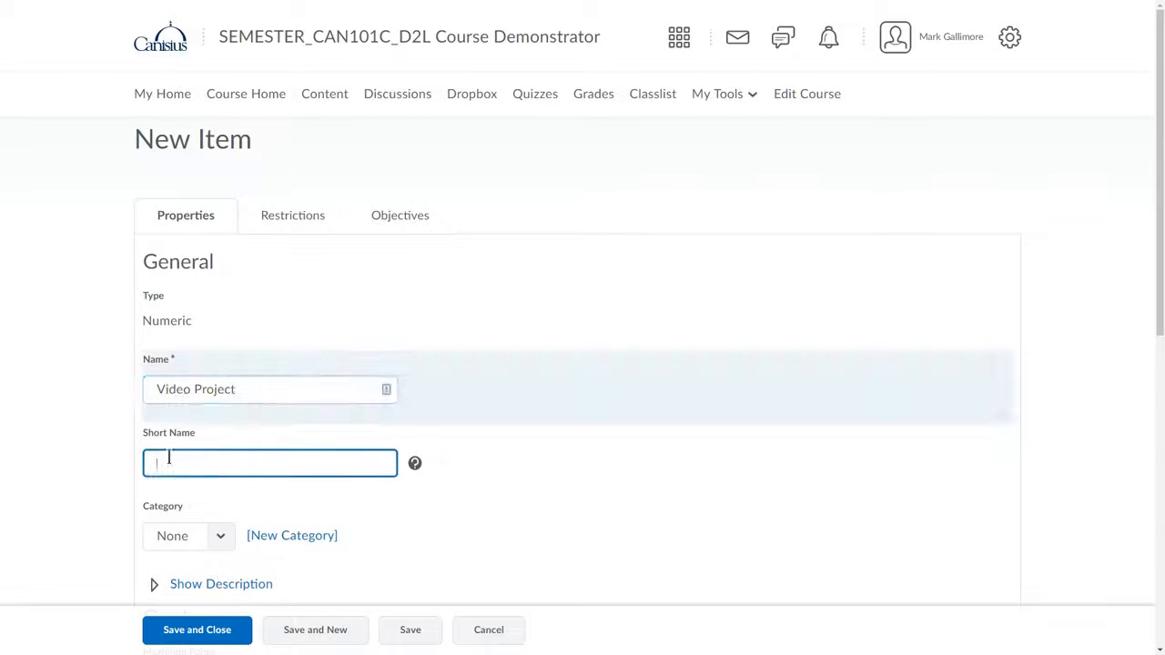
text(VP)
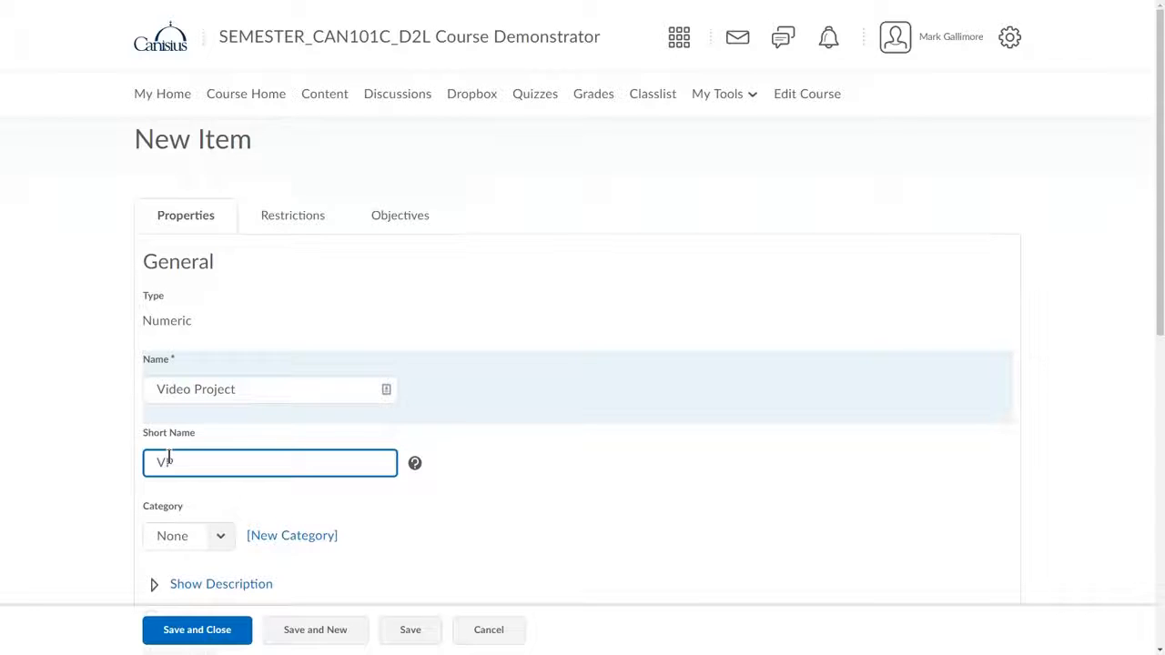
click(502, 457)
Give the Video Project item 100 maximum points and a weight of 15, and save and close it.
scroll(502, 457, down, 2)
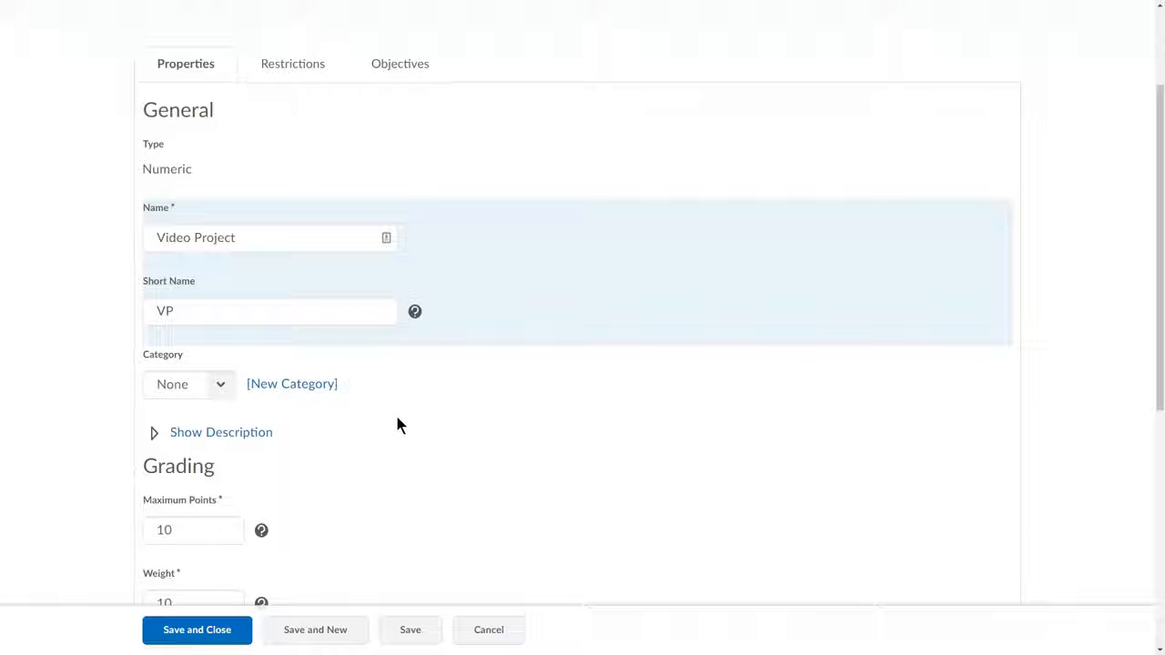
scroll(399, 424, down, 2)
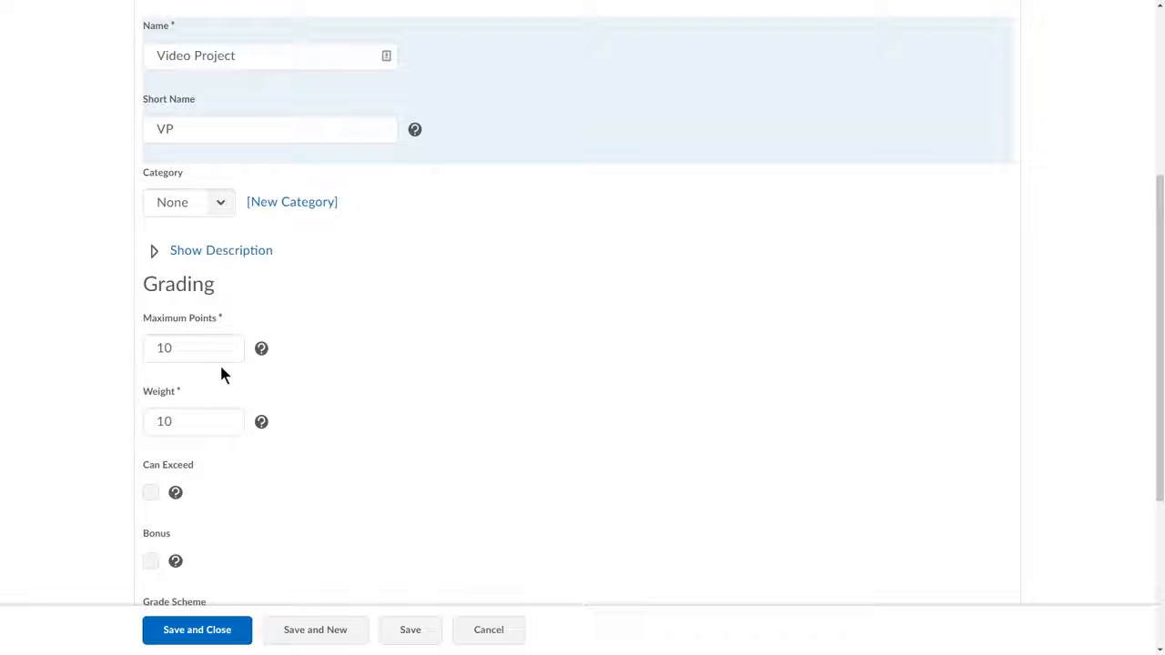
click(194, 347)
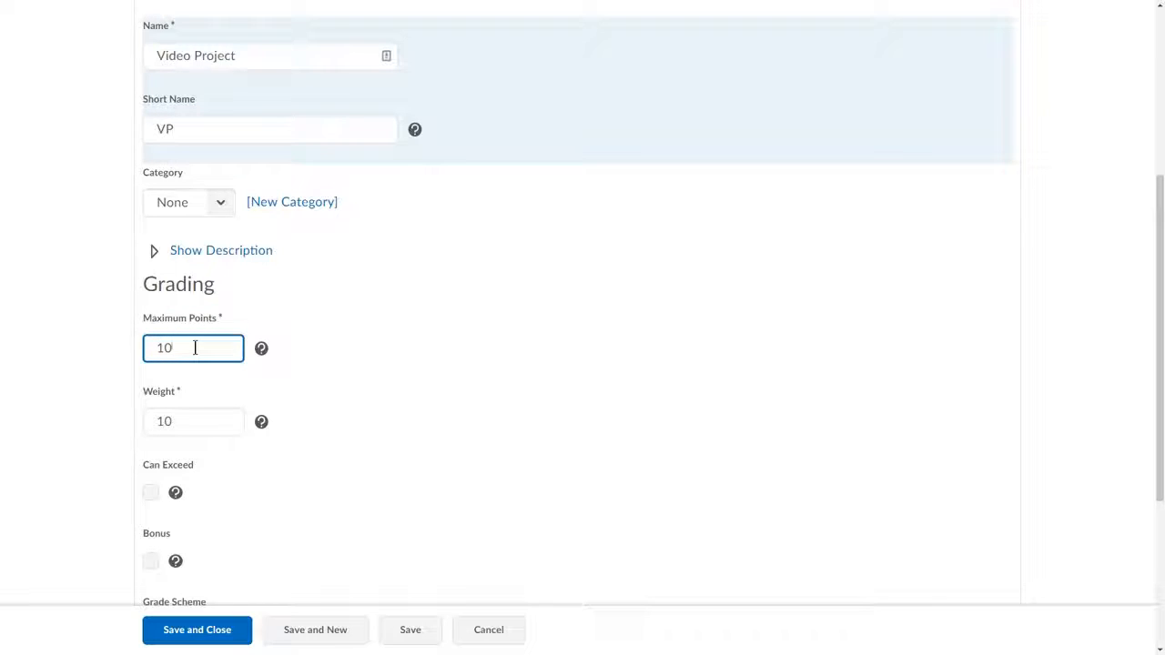
text(0)
click(195, 421)
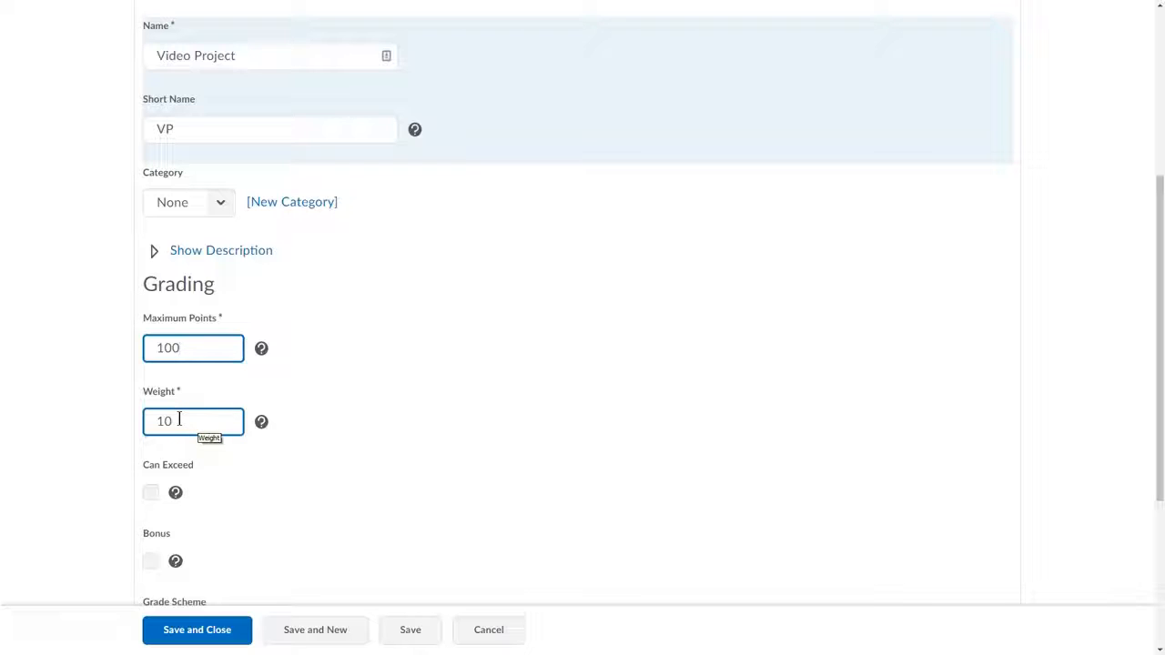
drag(179, 419, 164, 420)
text(5)
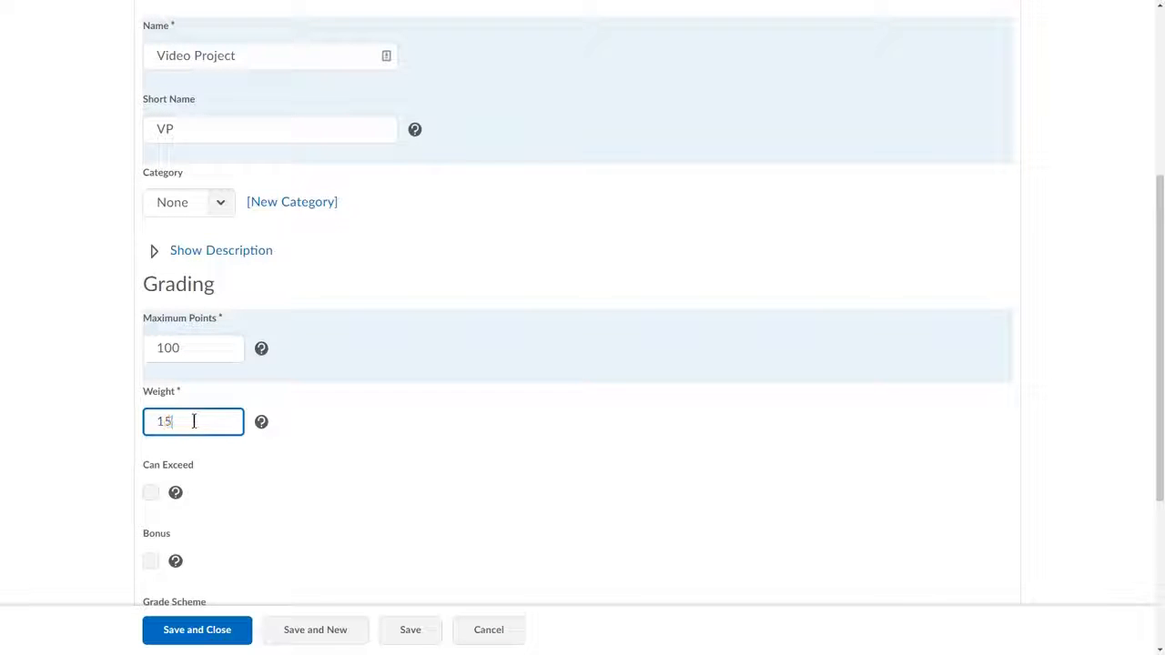
click(346, 450)
scroll(346, 448, down, 3)
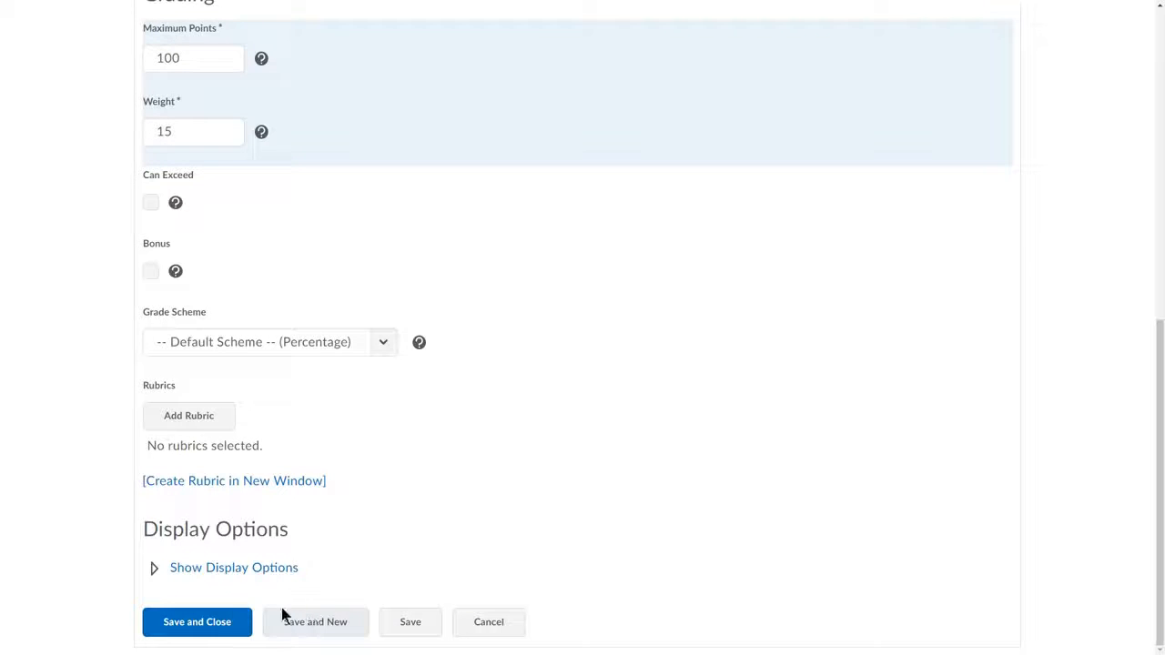
click(182, 619)
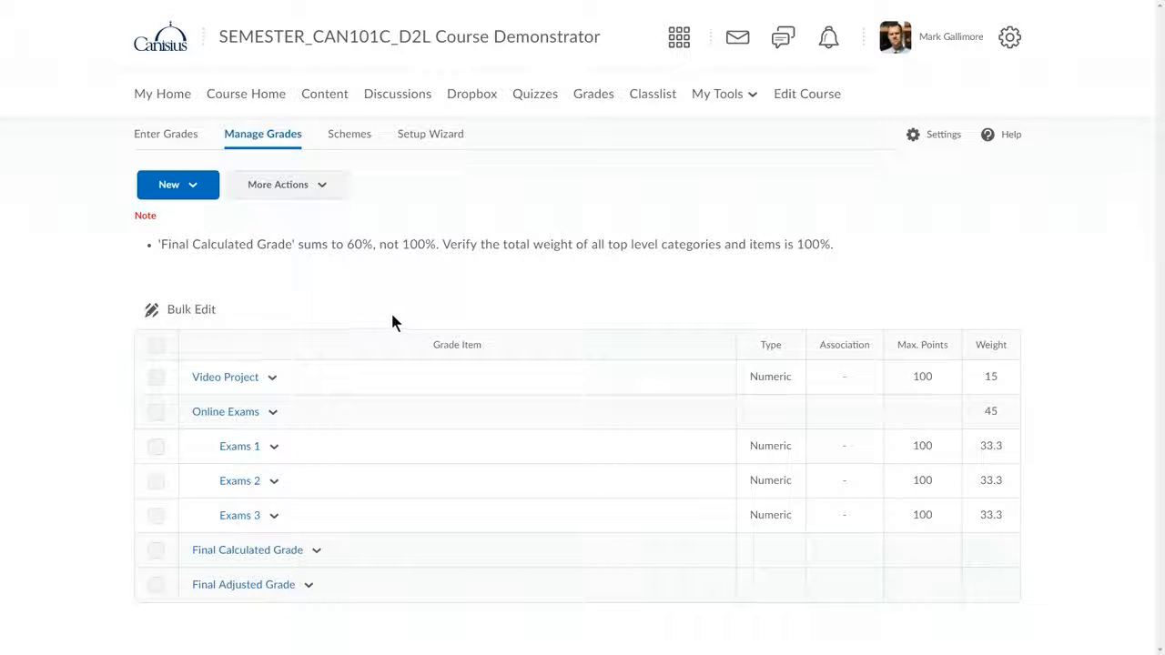
Start a new grade category named Writing Assignments with a weight of 40.
click(177, 187)
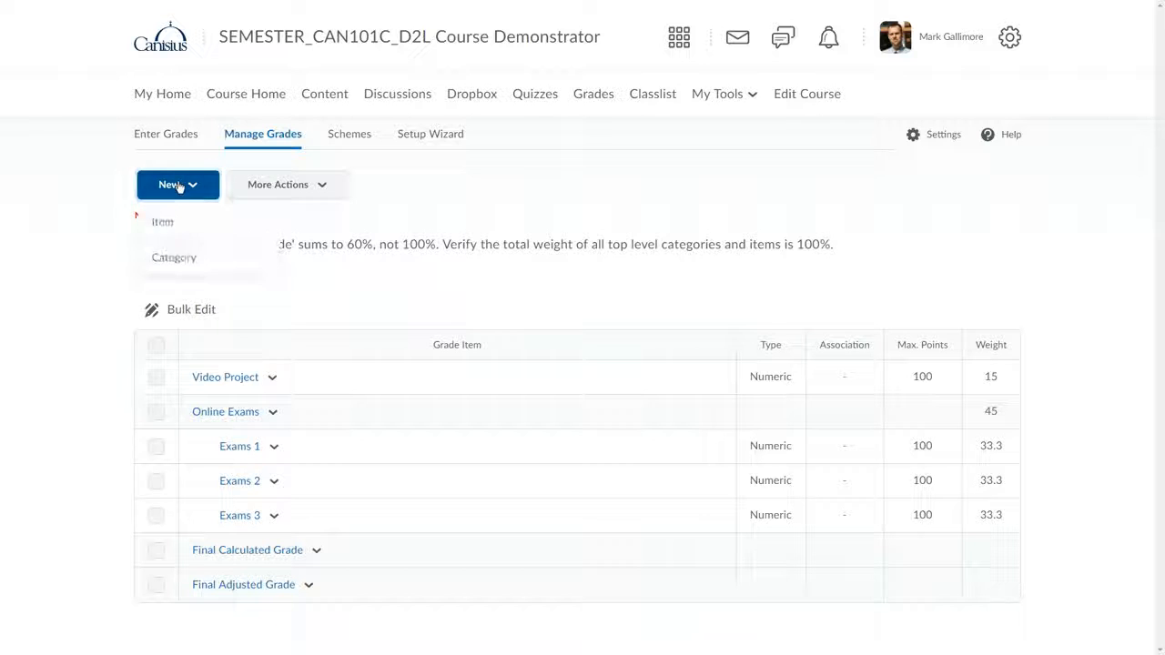
click(177, 258)
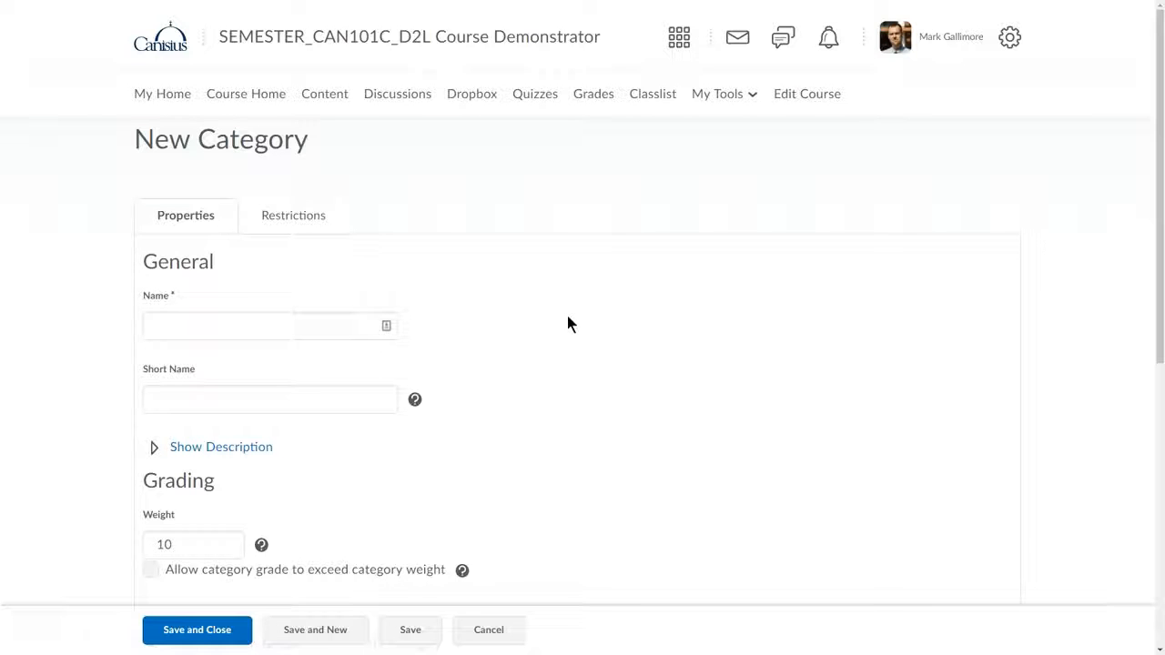
click(310, 331)
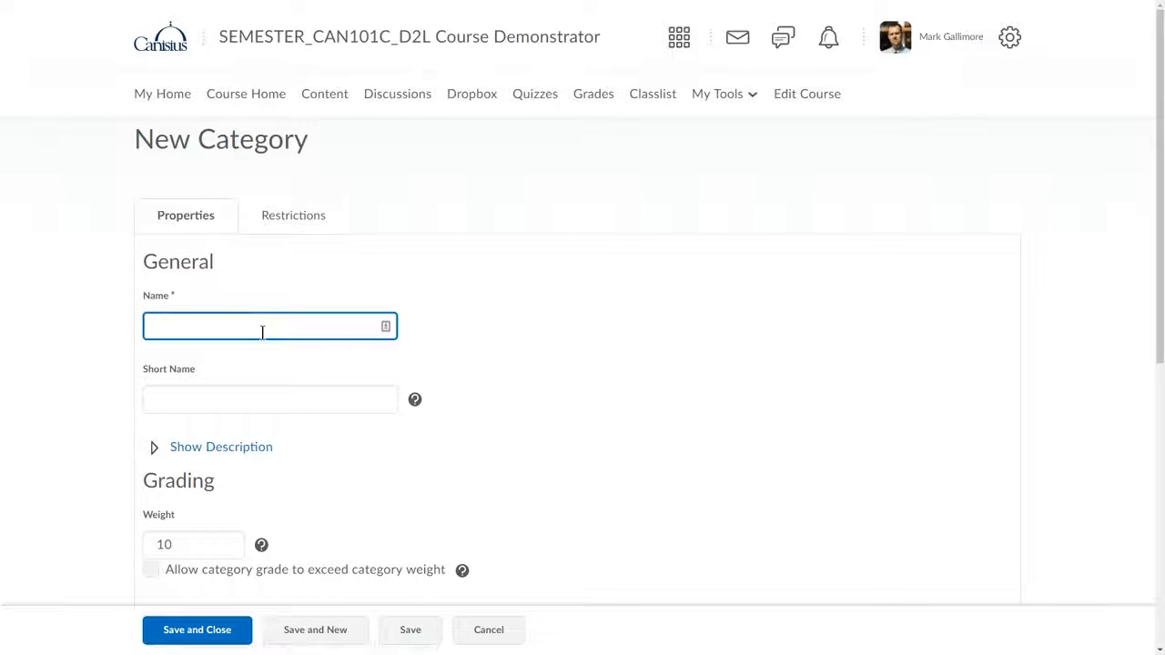
text(Writing Assignments)
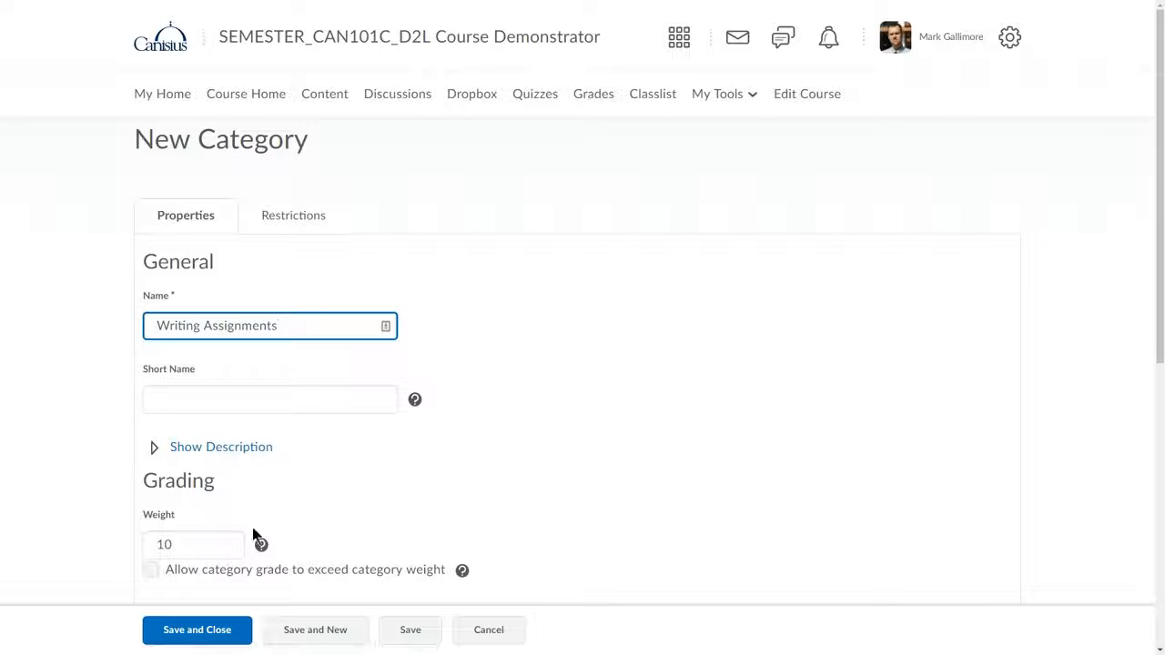
drag(192, 544, 144, 546)
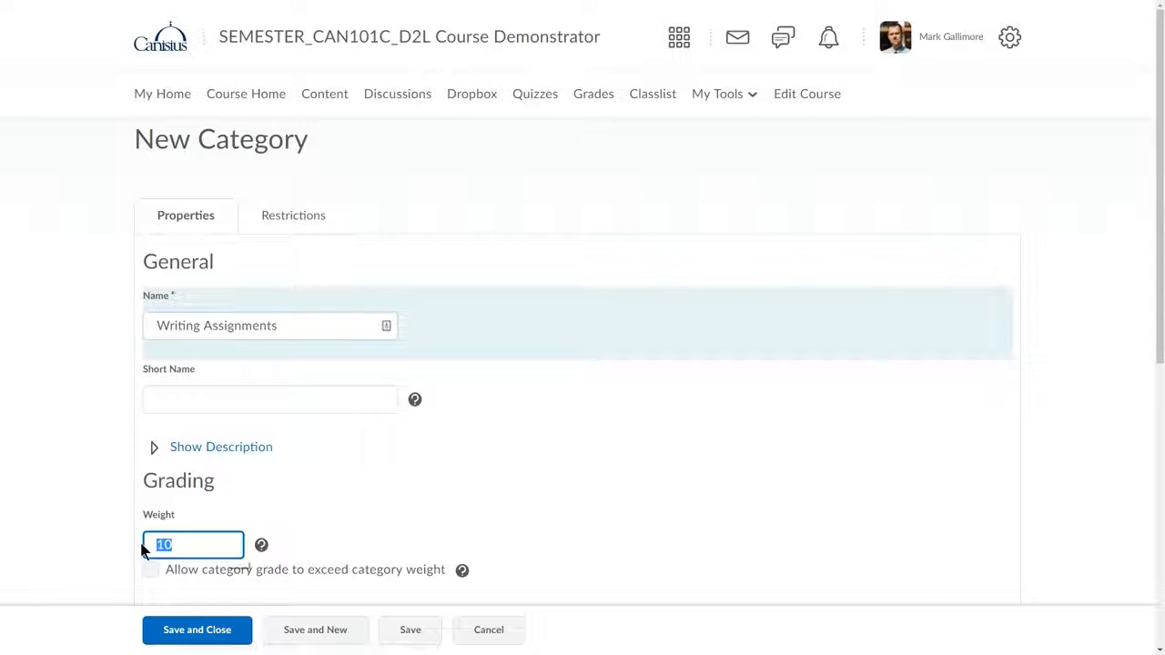
text(40)
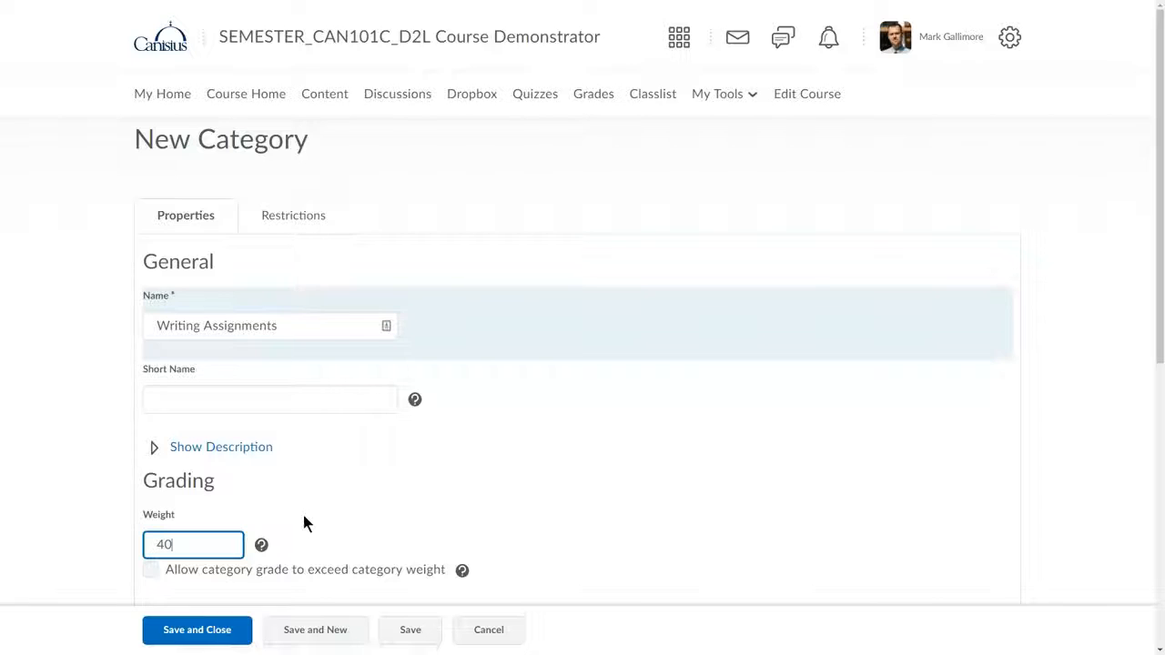
Distribute the Writing Assignments category's weight evenly across all items, and save and close the category.
scroll(304, 515, down, 3)
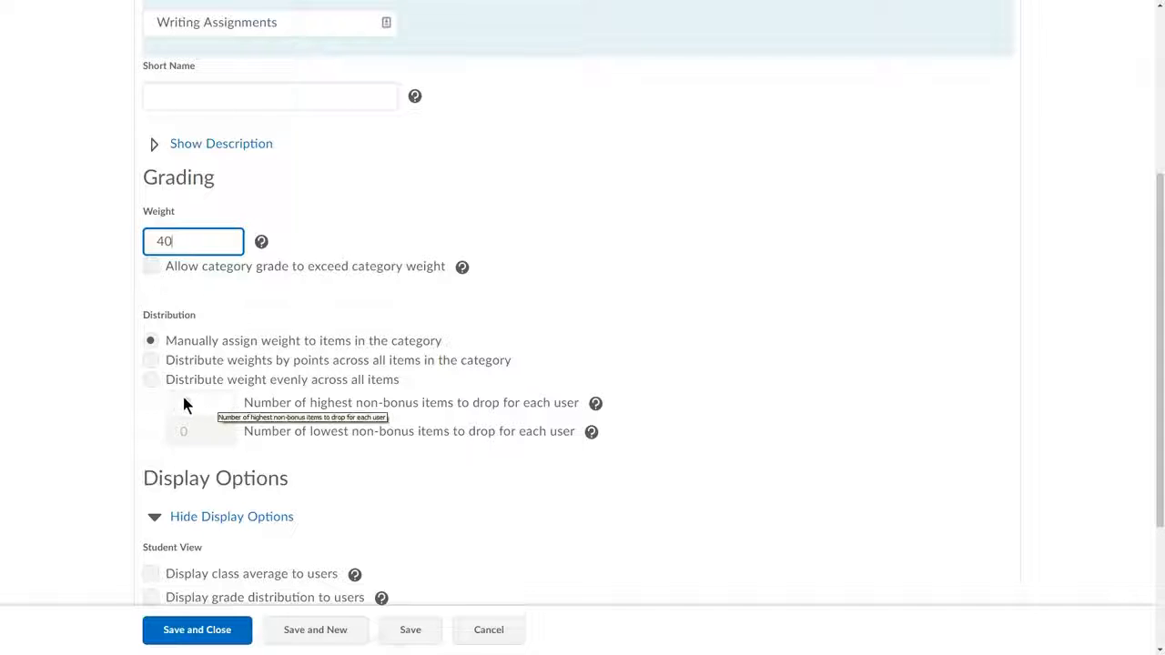
click(151, 380)
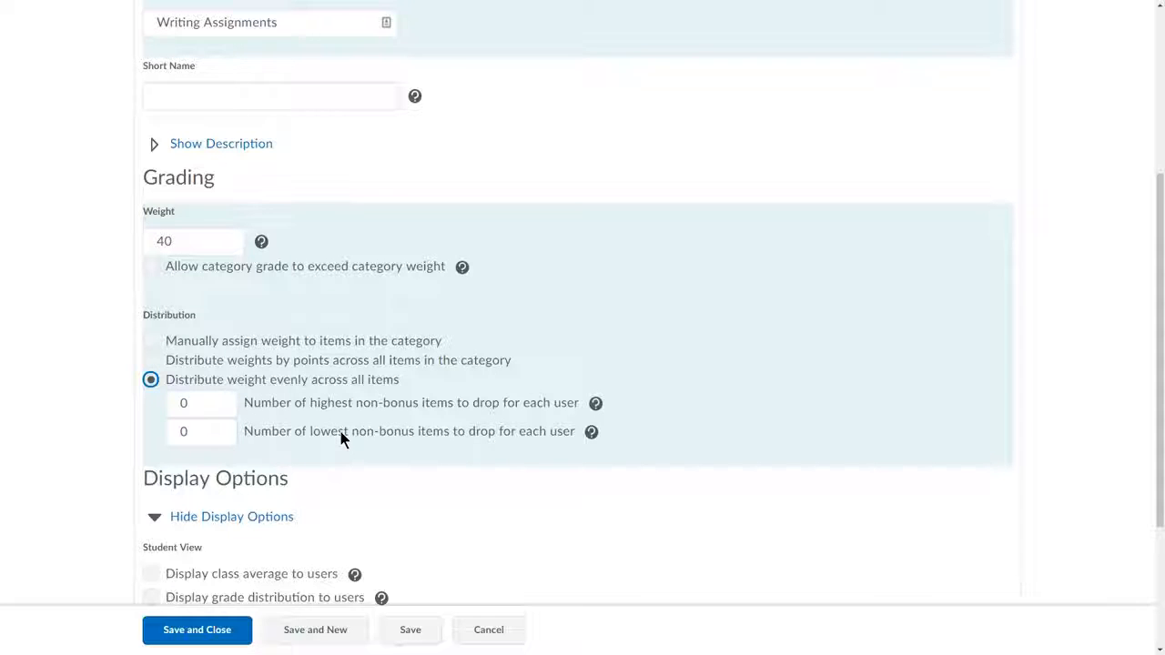
scroll(340, 439, down, 3)
scroll(342, 440, down, 2)
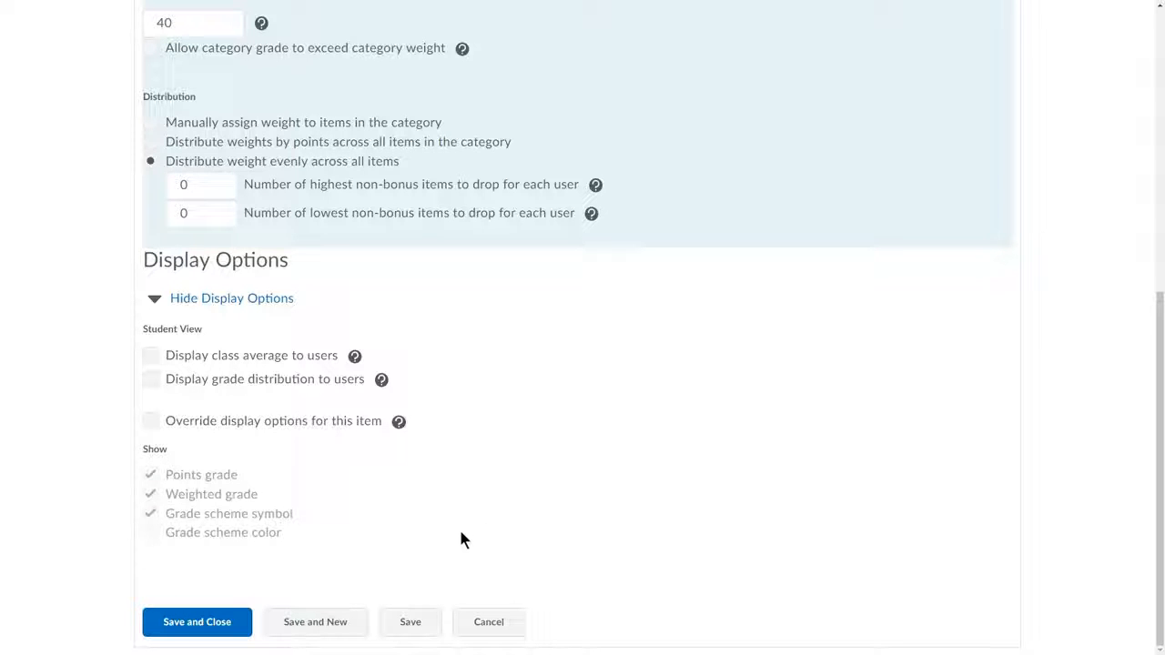
click(212, 623)
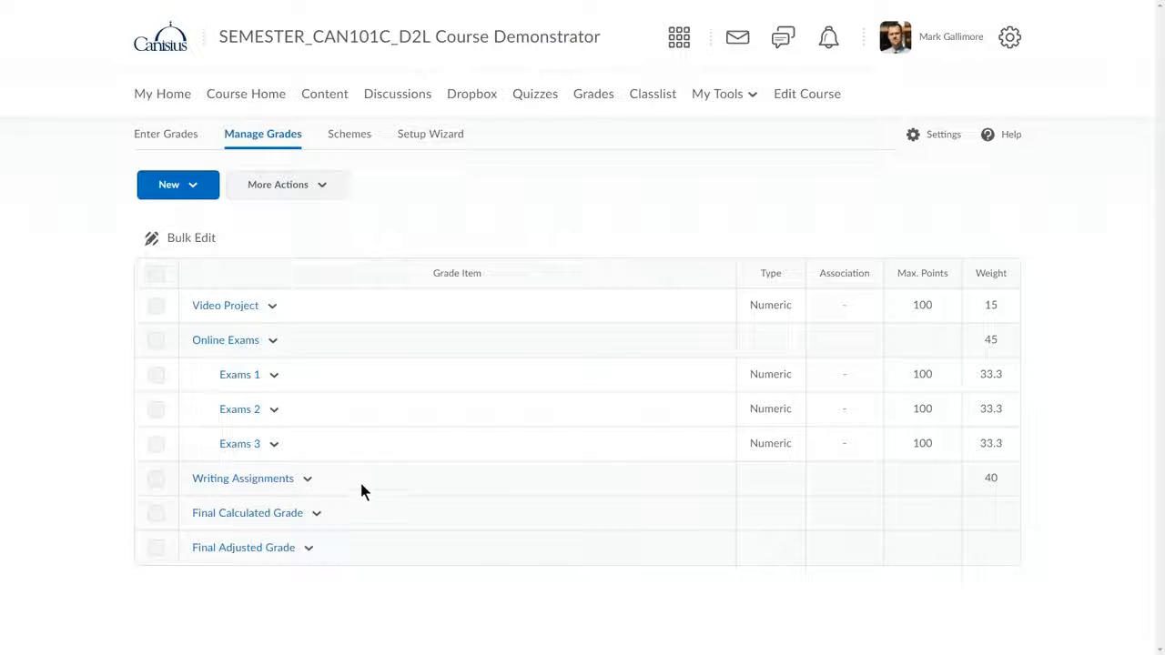
Start a new numeric grade item named Writing Assignment 1 with the short name WA1.
click(173, 186)
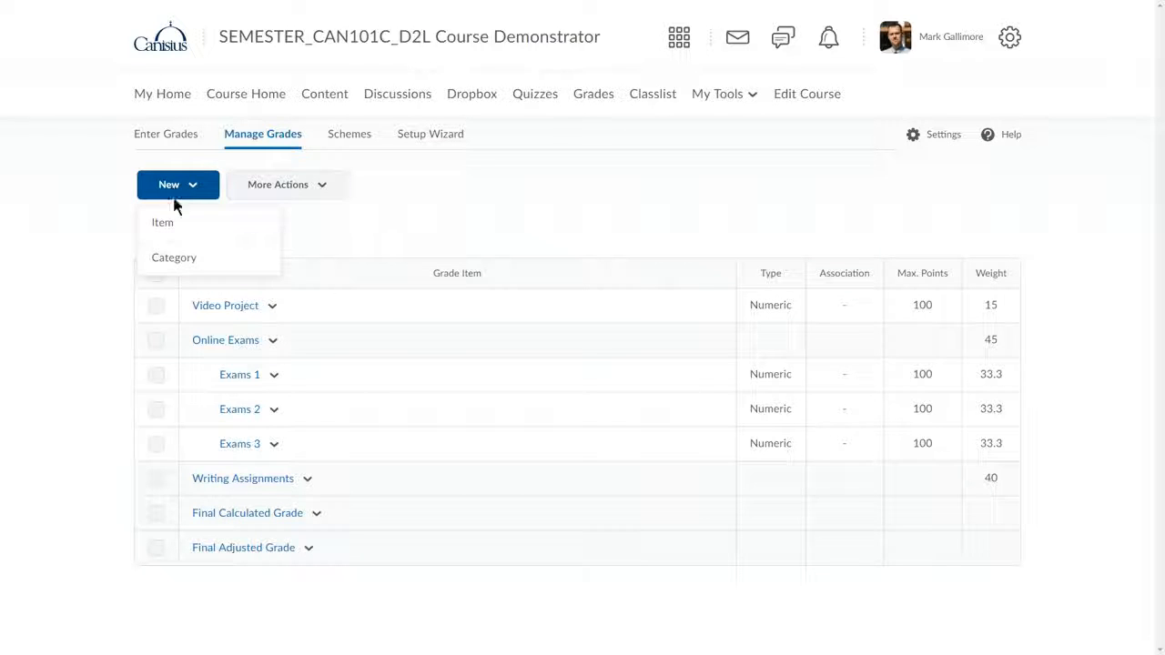
click(168, 227)
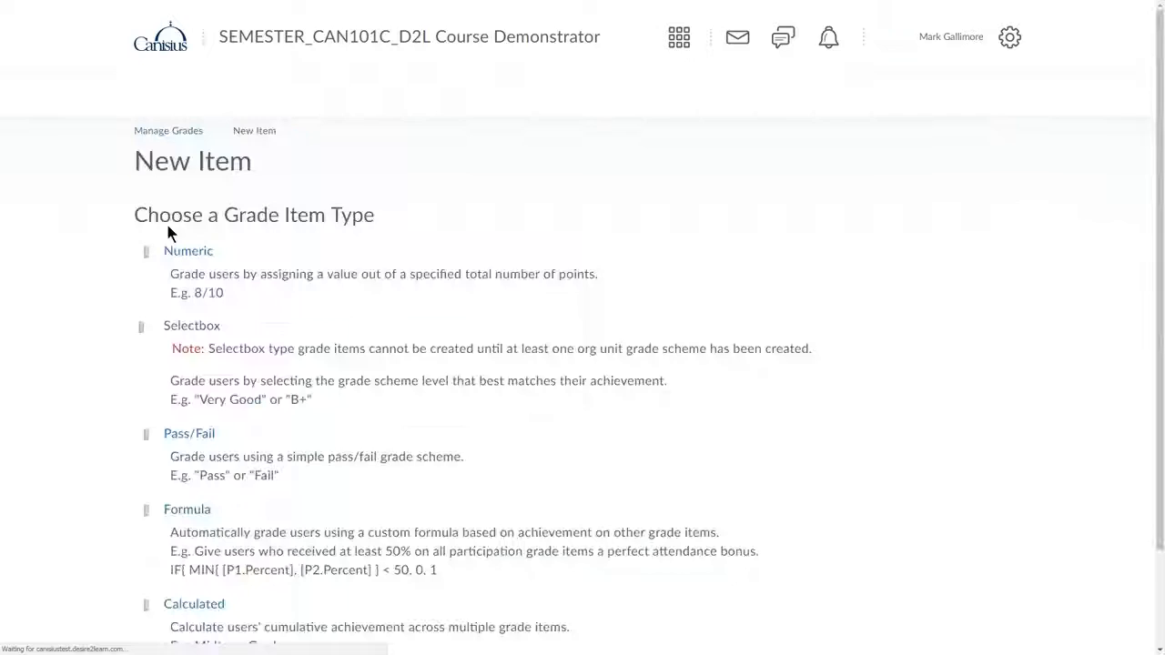
click(187, 251)
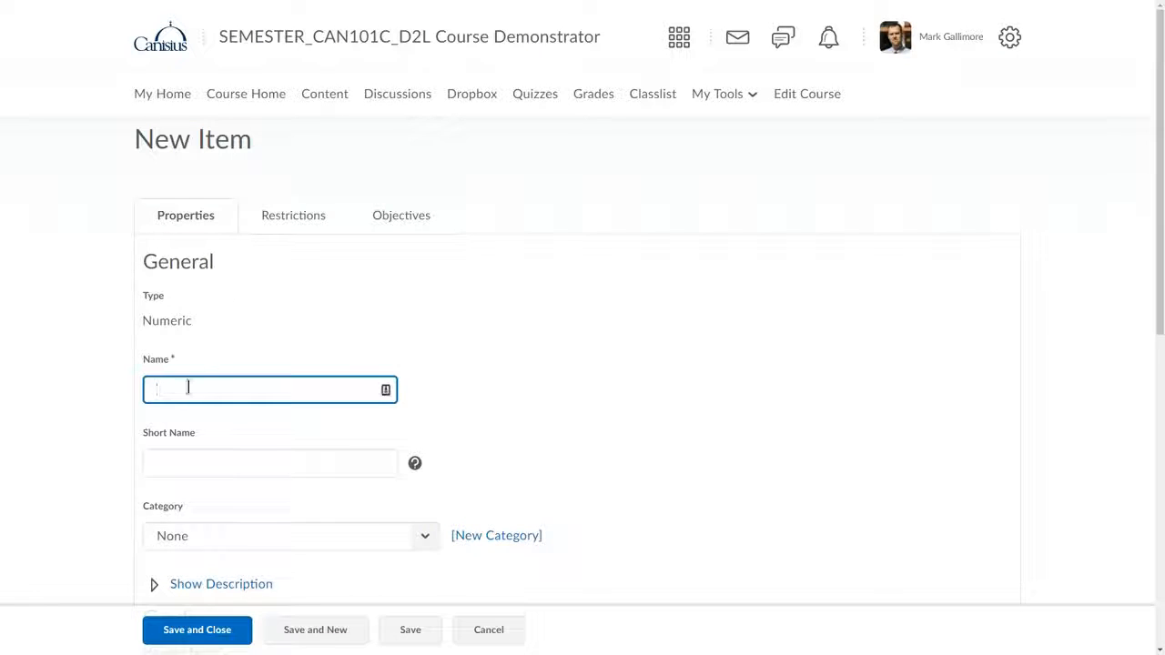
text(Writ)
click(325, 463)
text(WA1)
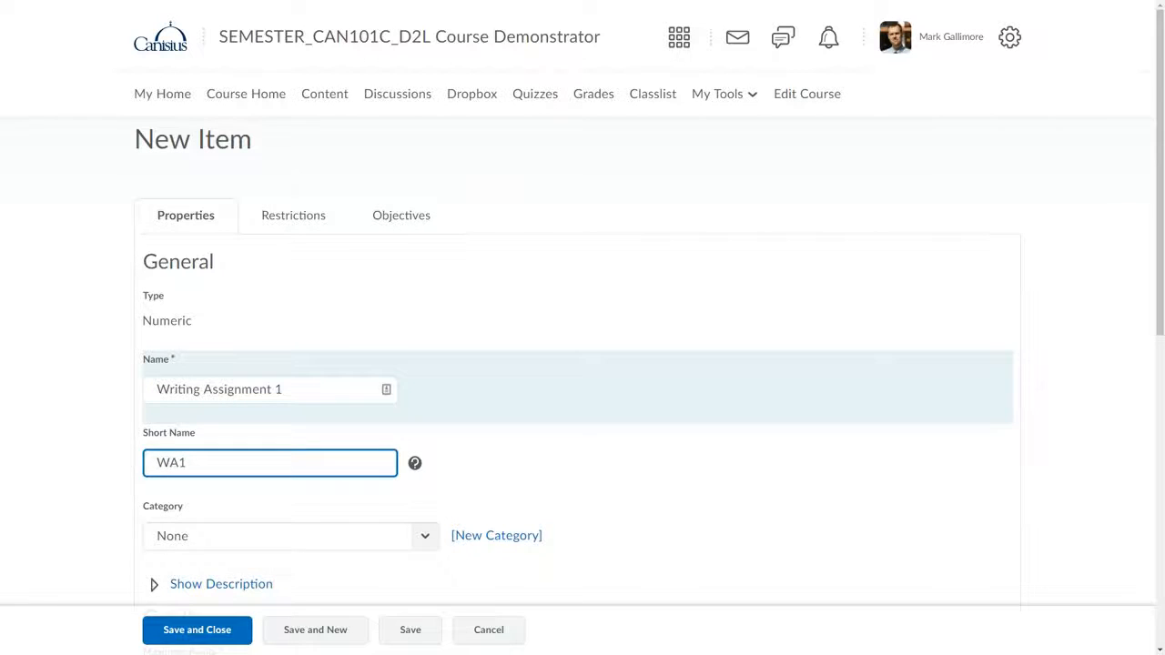
key(Tab)
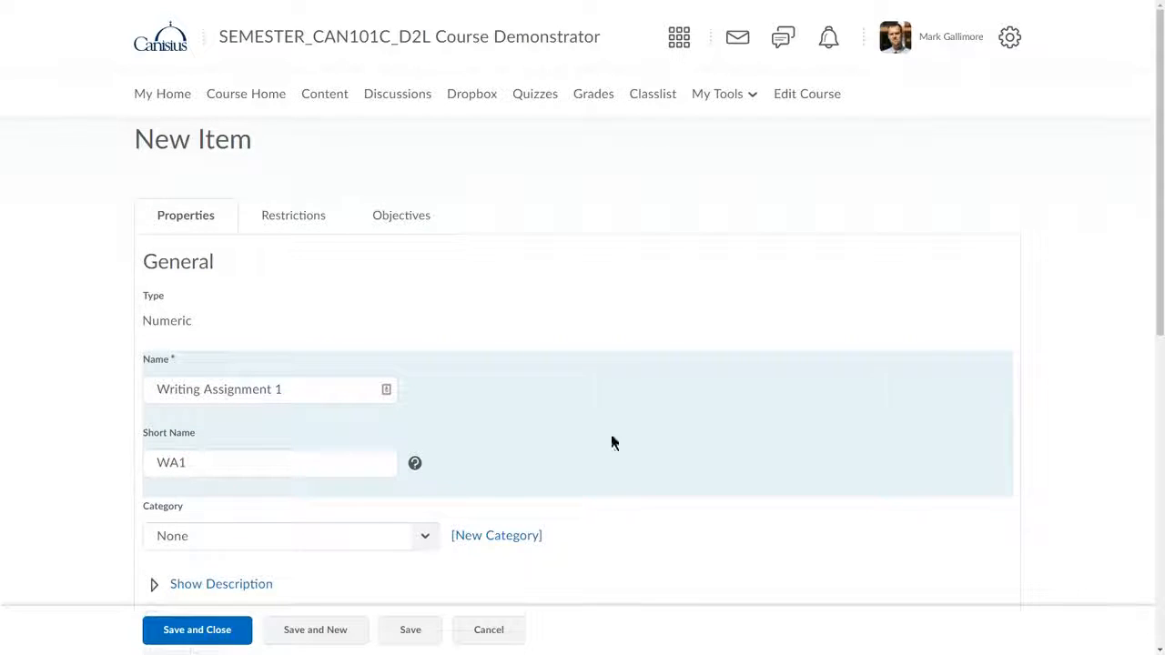
Assign the Writing Assignment 1 item to the Writing Assignments category.
scroll(330, 496, down, 2)
scroll(328, 482, down, 2)
click(279, 331)
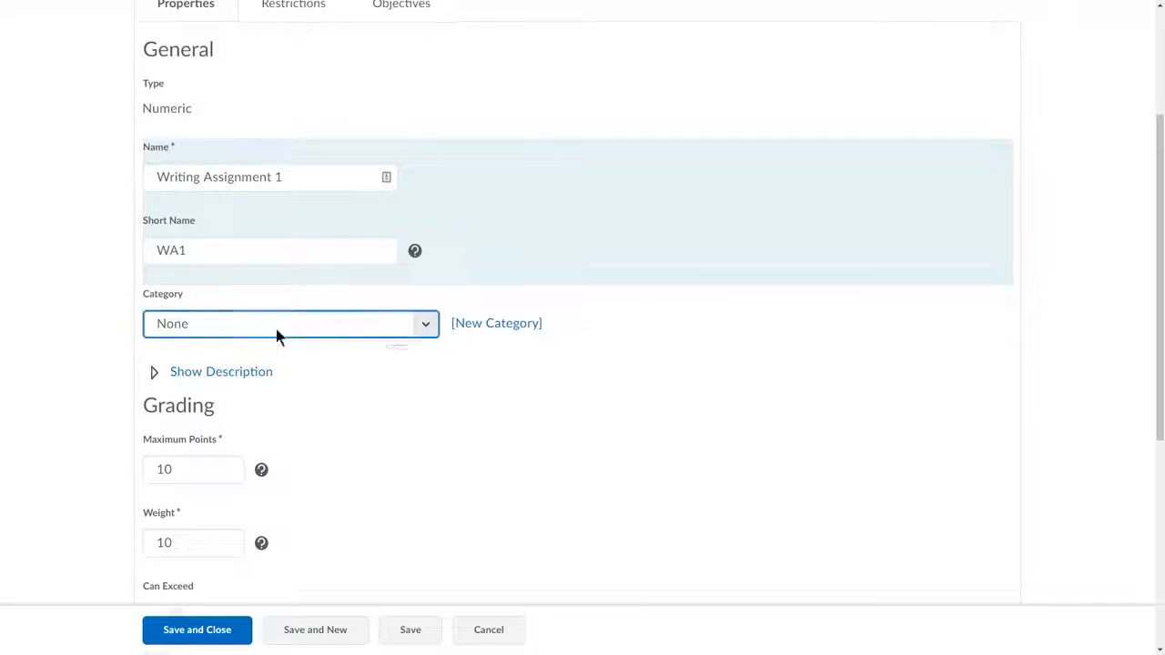
click(421, 326)
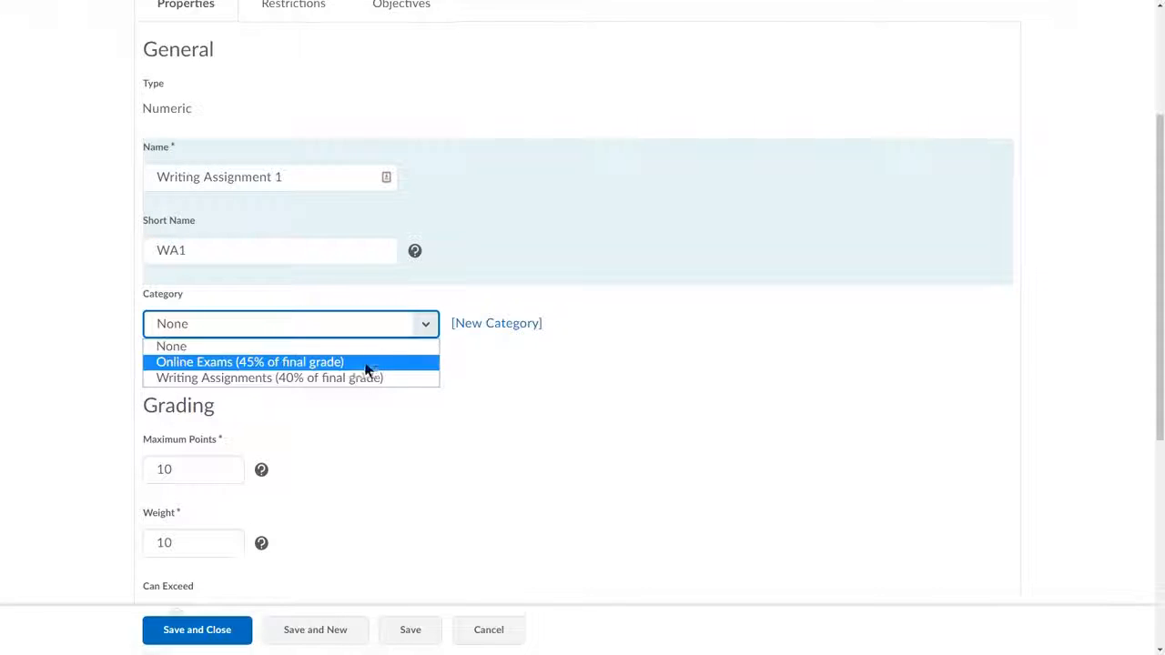
click(339, 380)
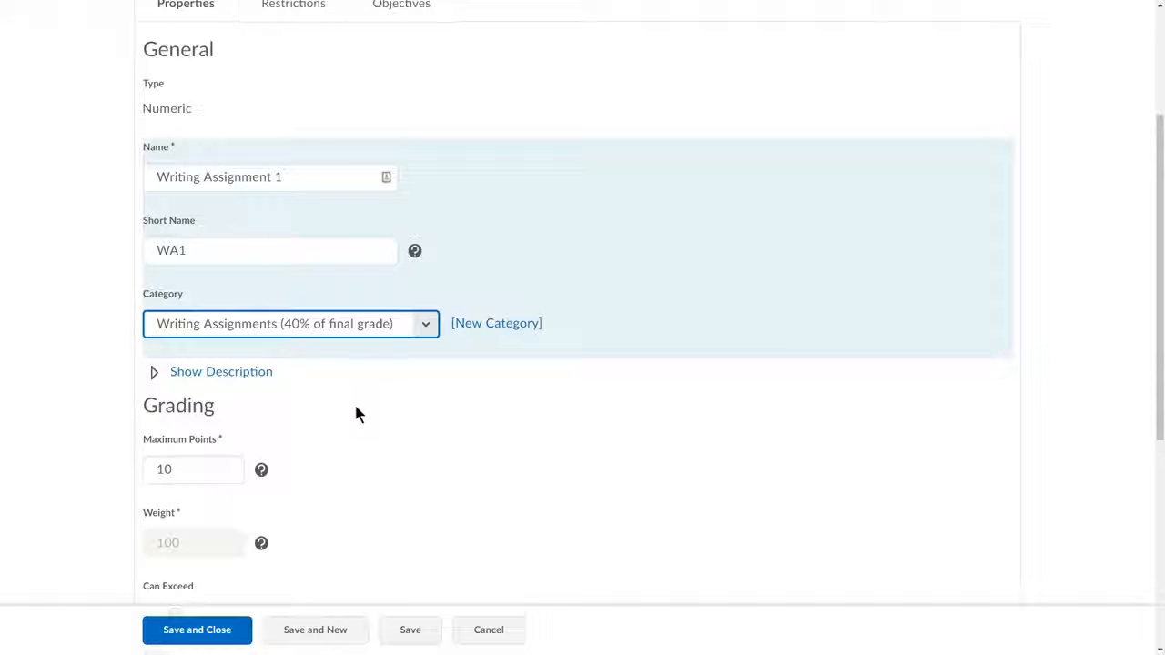
Set Writing Assignment 1's maximum points to 100, and save and close the item.
scroll(355, 410, down, 1)
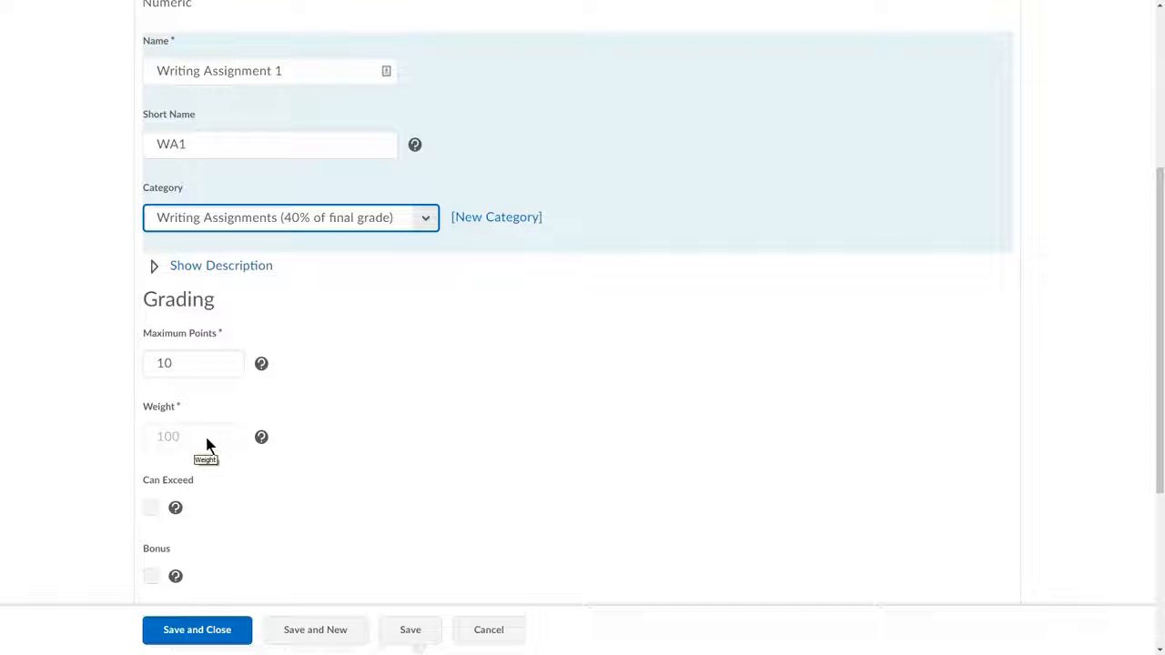
click(192, 364)
text(100)
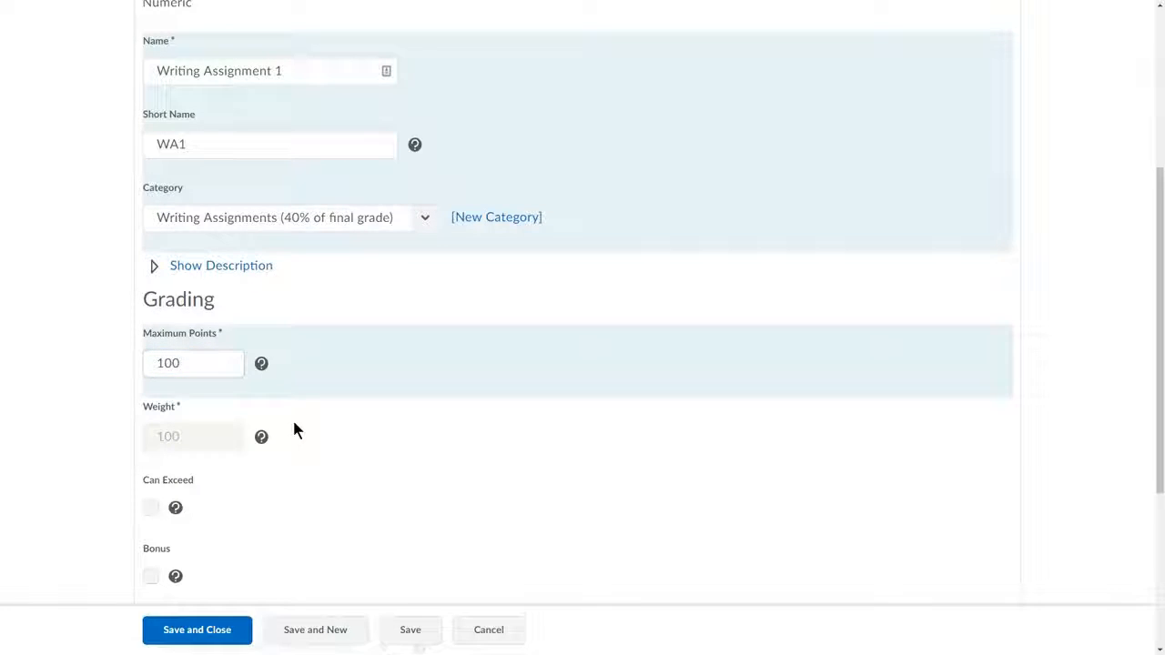
scroll(319, 450, down, 1)
scroll(321, 455, down, 2)
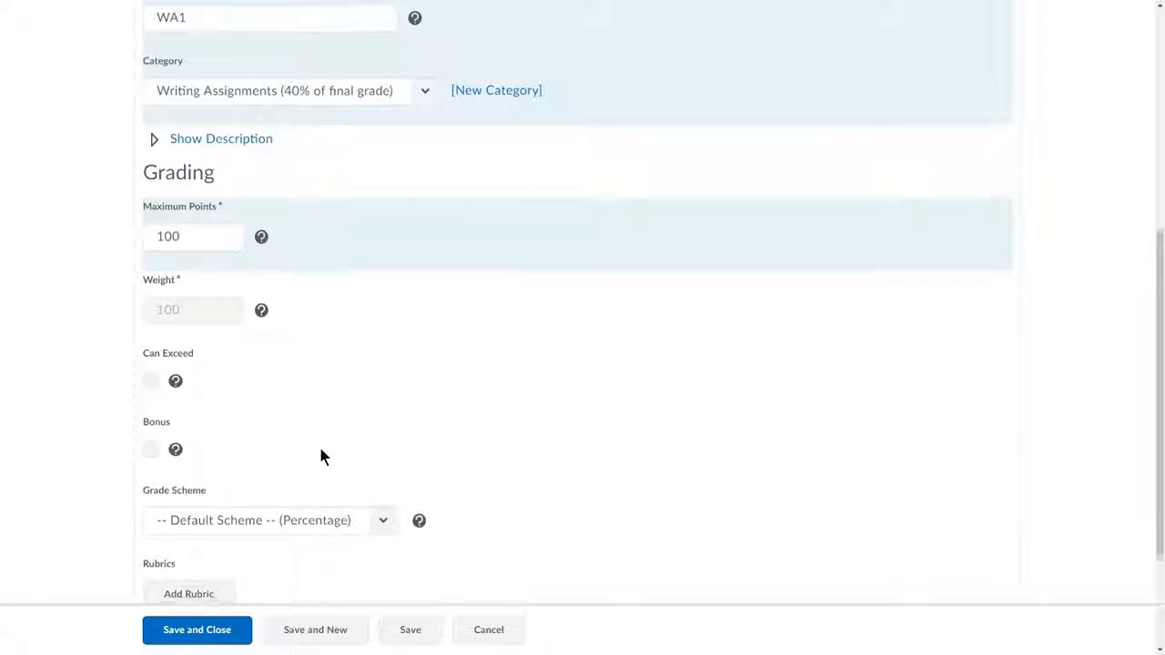
click(220, 633)
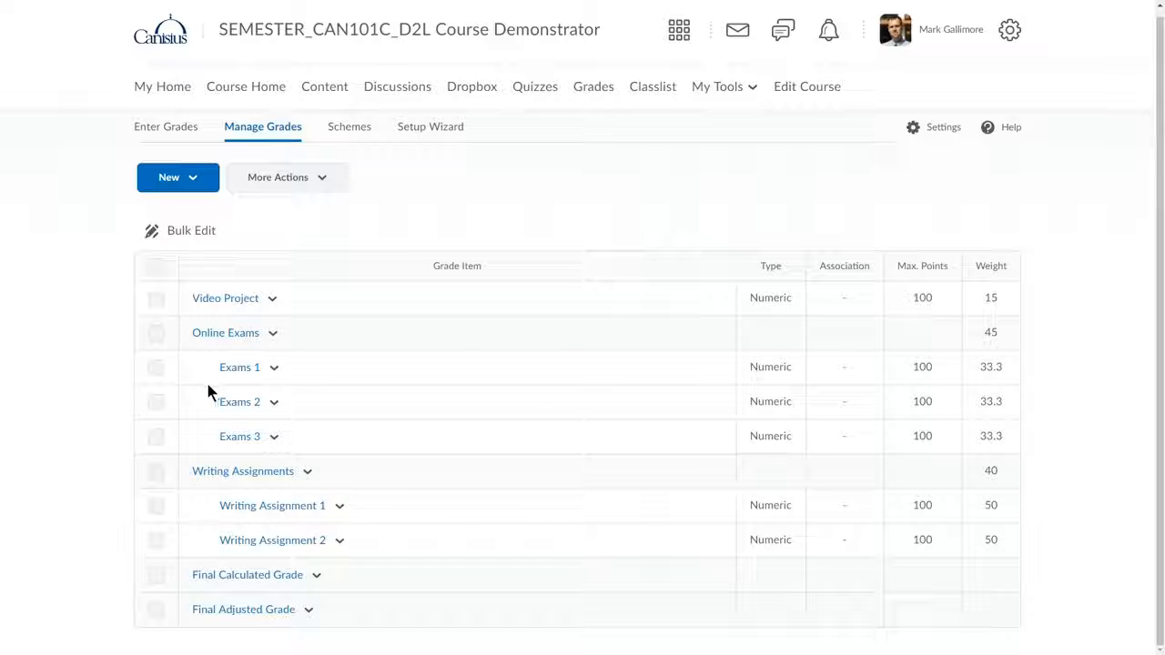
Review the Online Exams category and Exams 1, 2 and 3 together in bulk editing, and leave without saving.
click(156, 334)
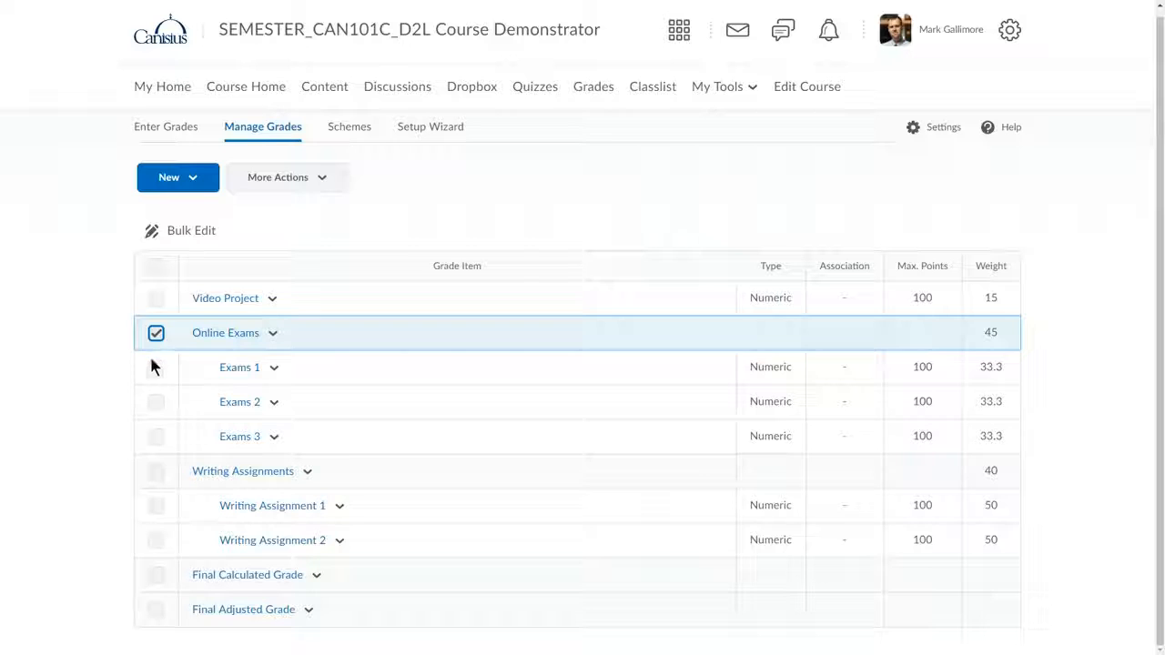
click(154, 367)
click(155, 402)
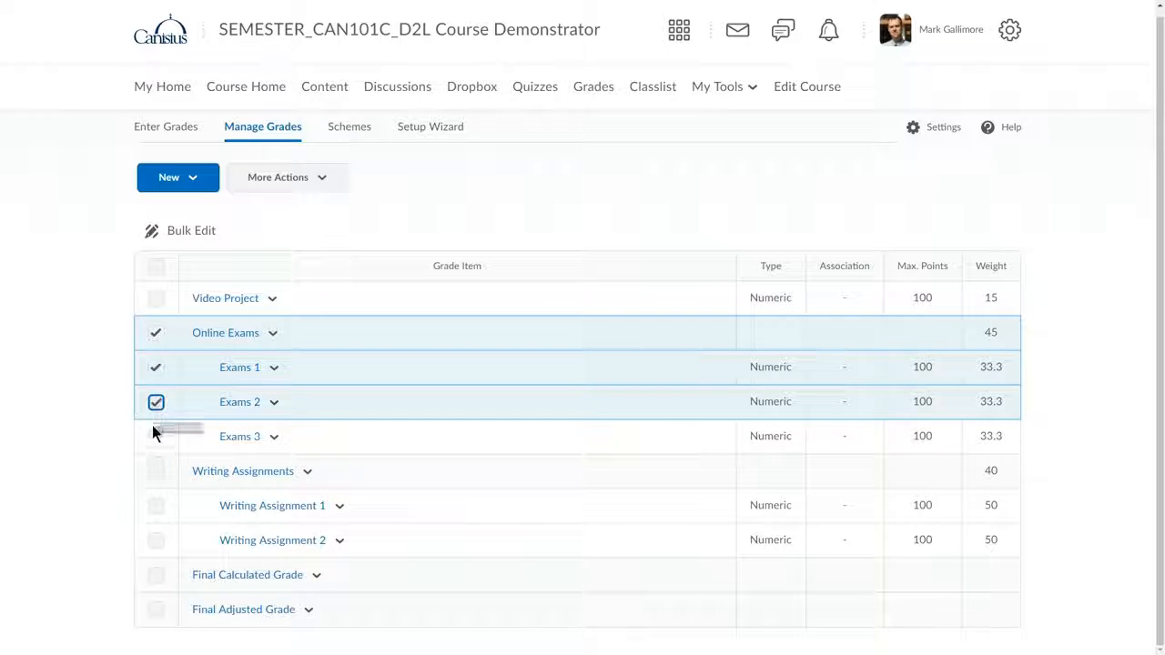
click(155, 437)
click(195, 235)
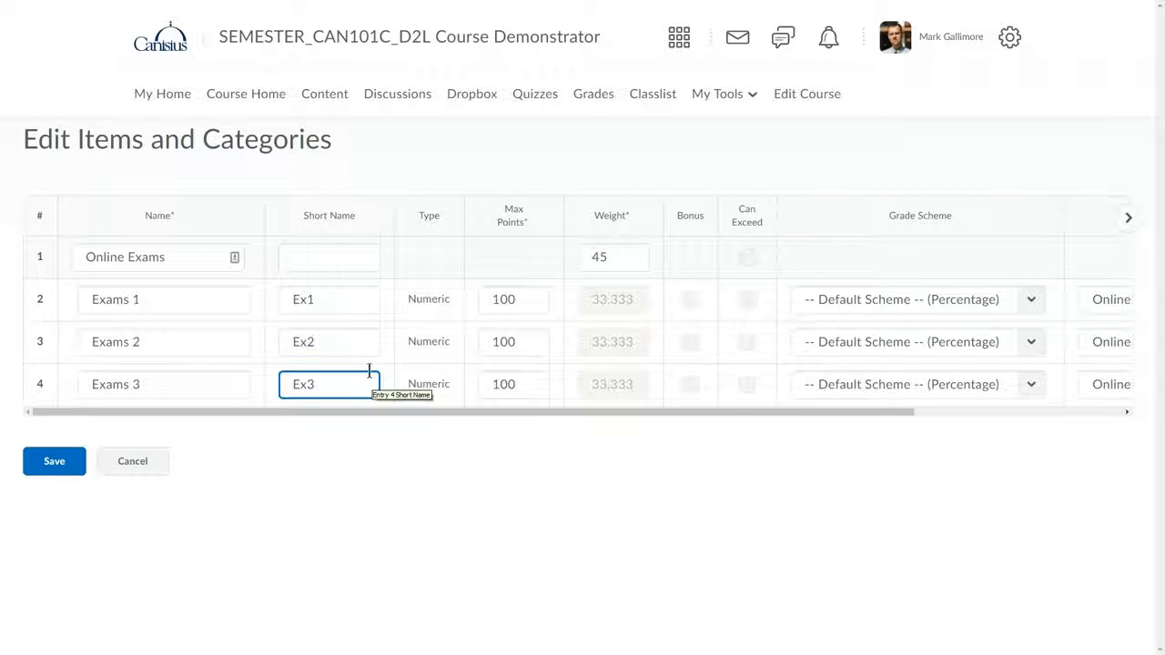
drag(552, 412, 507, 416)
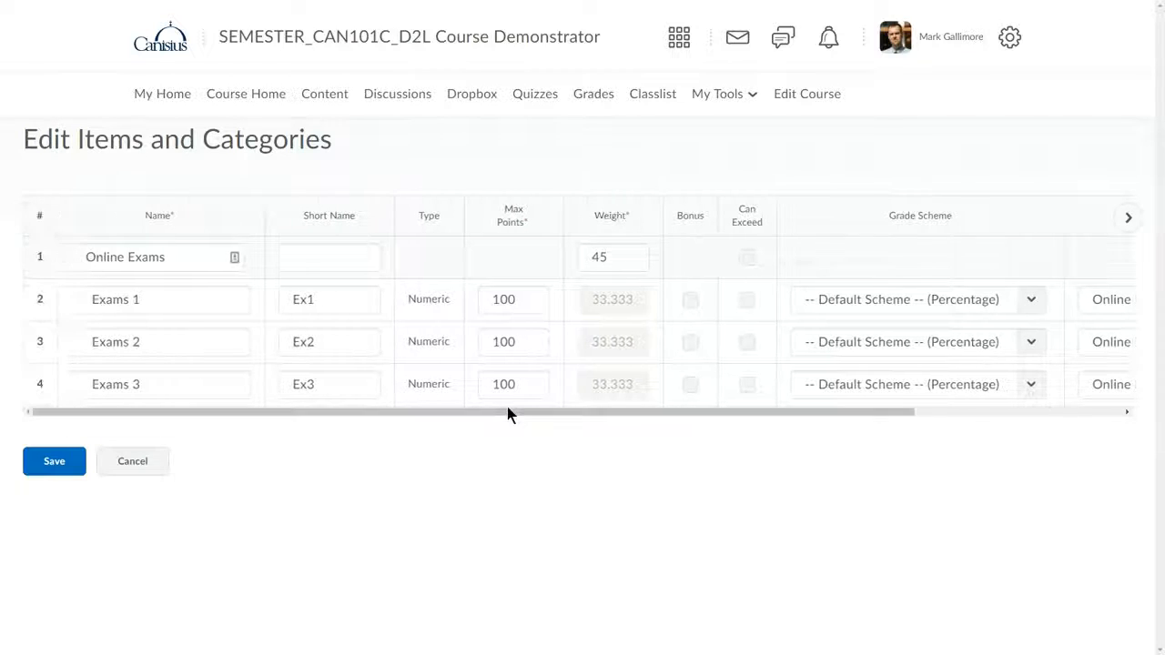
click(130, 461)
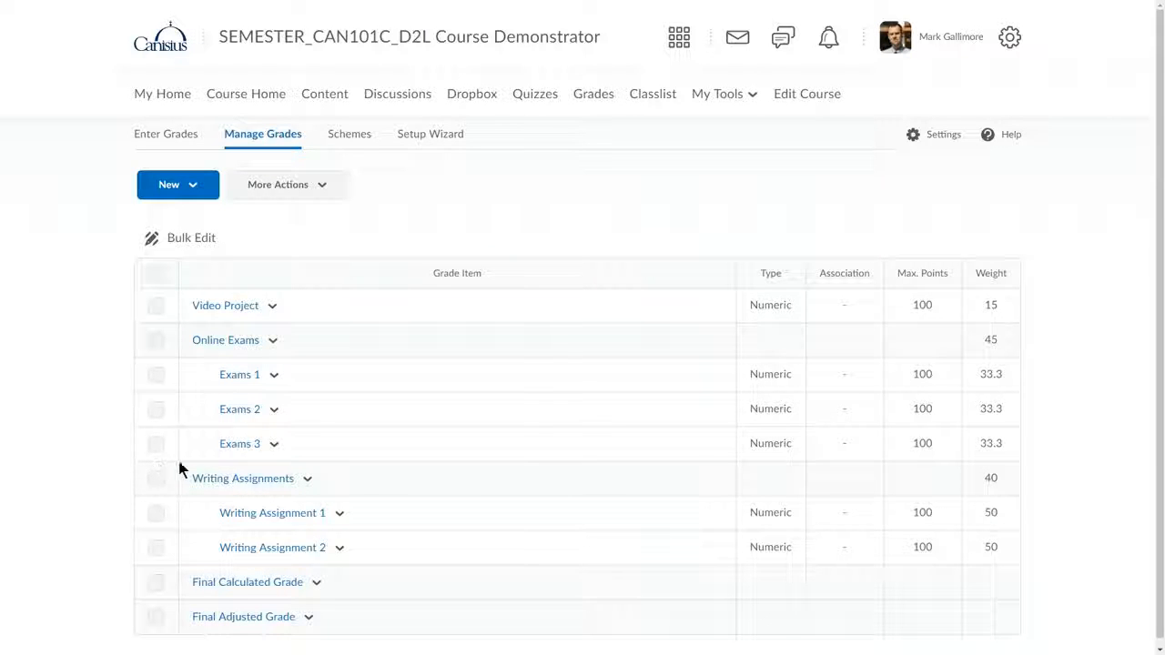
Open the Video Project item for editing, review its properties and grading settings, and save and close it.
click(272, 309)
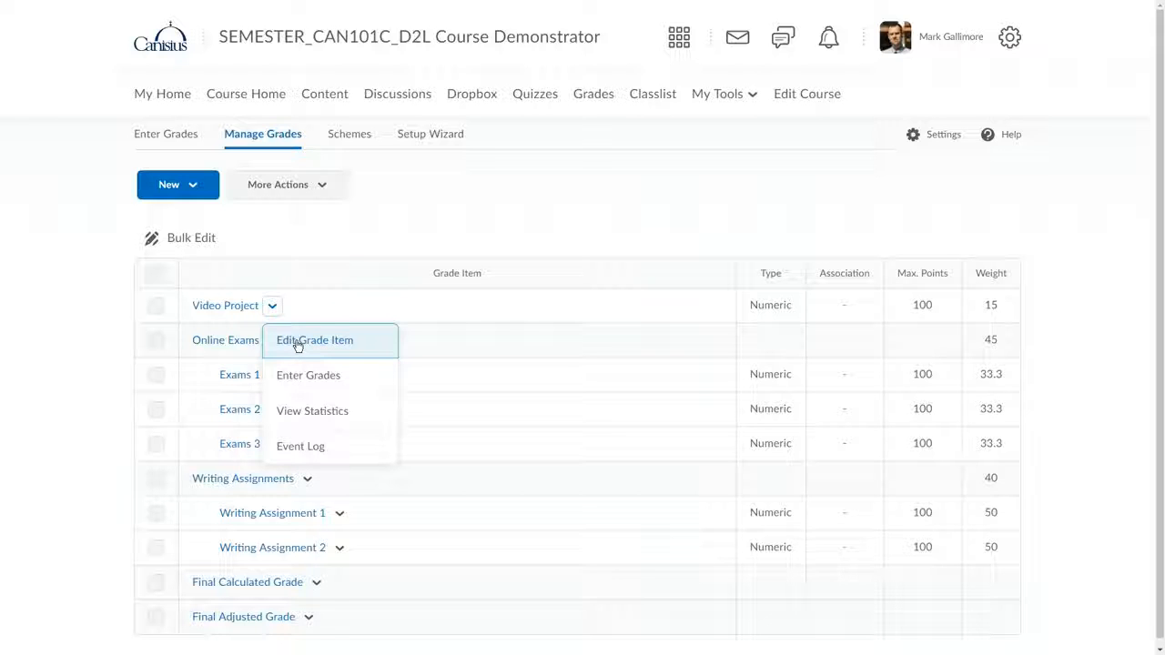
click(297, 342)
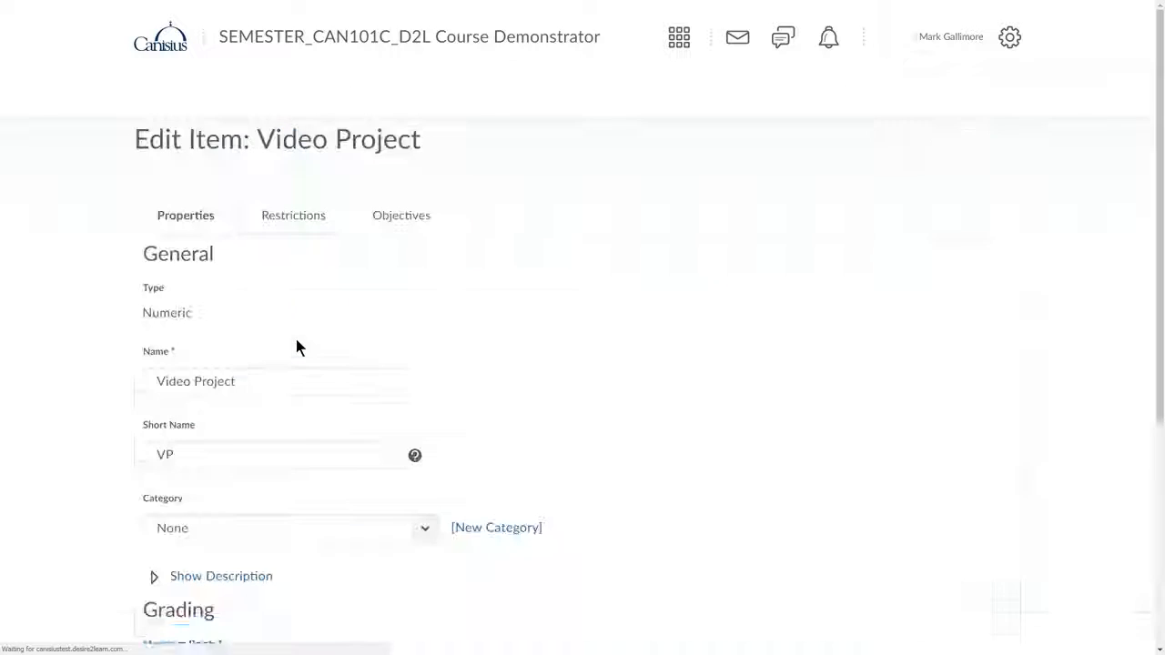
scroll(600, 519, down, 2)
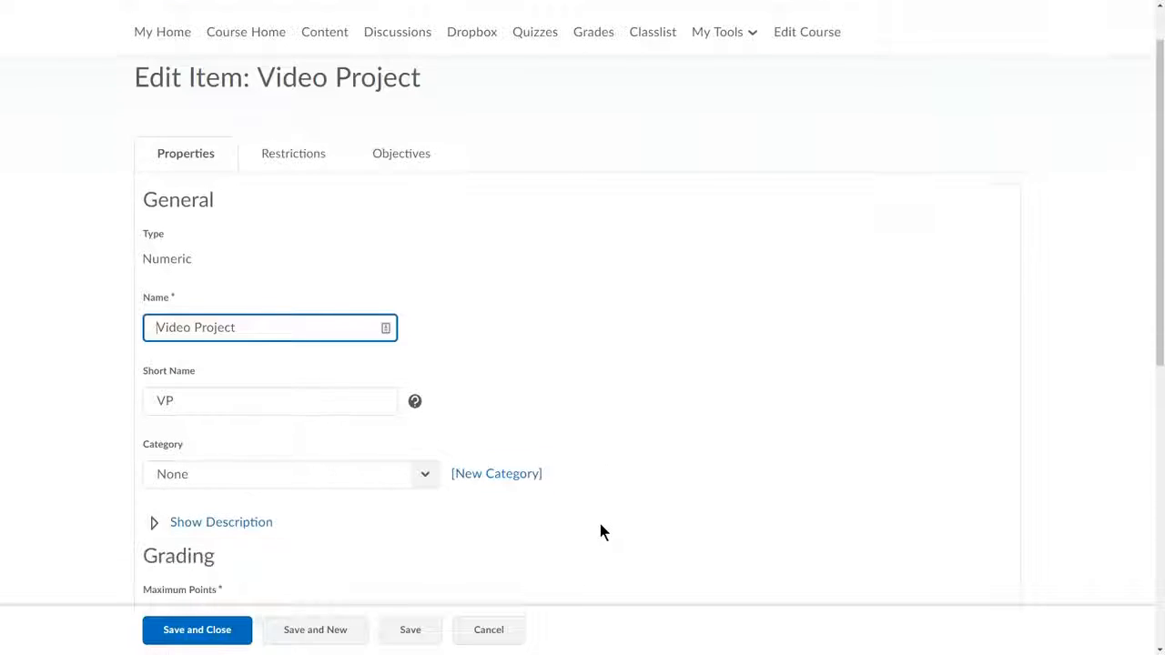
scroll(599, 534, down, 4)
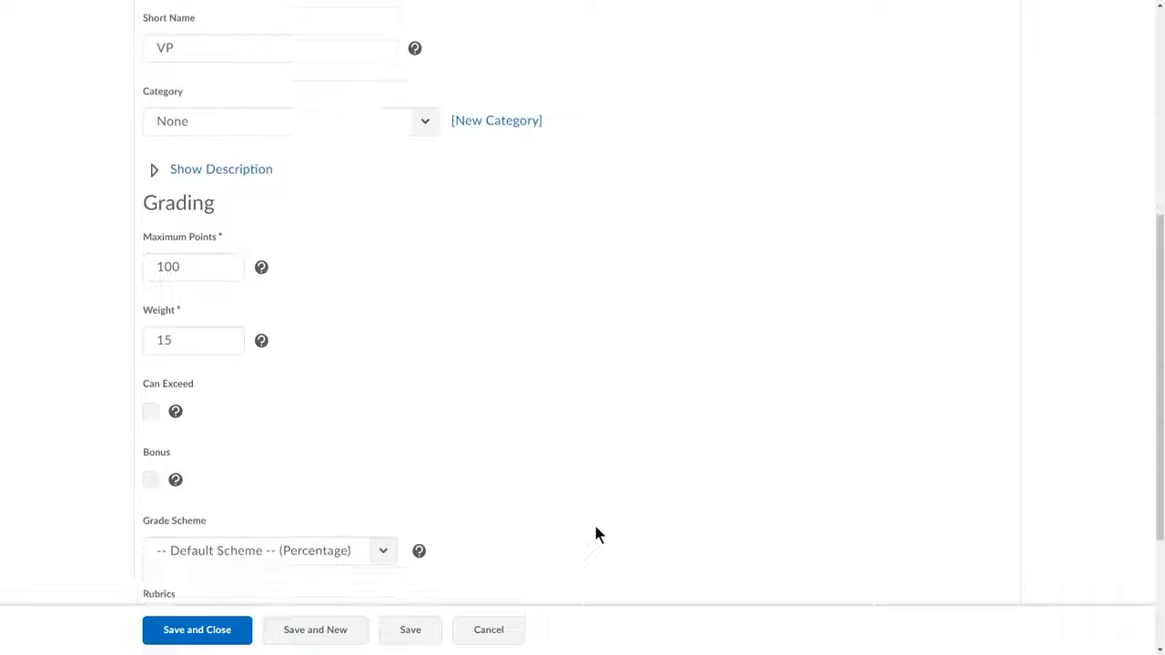
scroll(596, 534, down, 1)
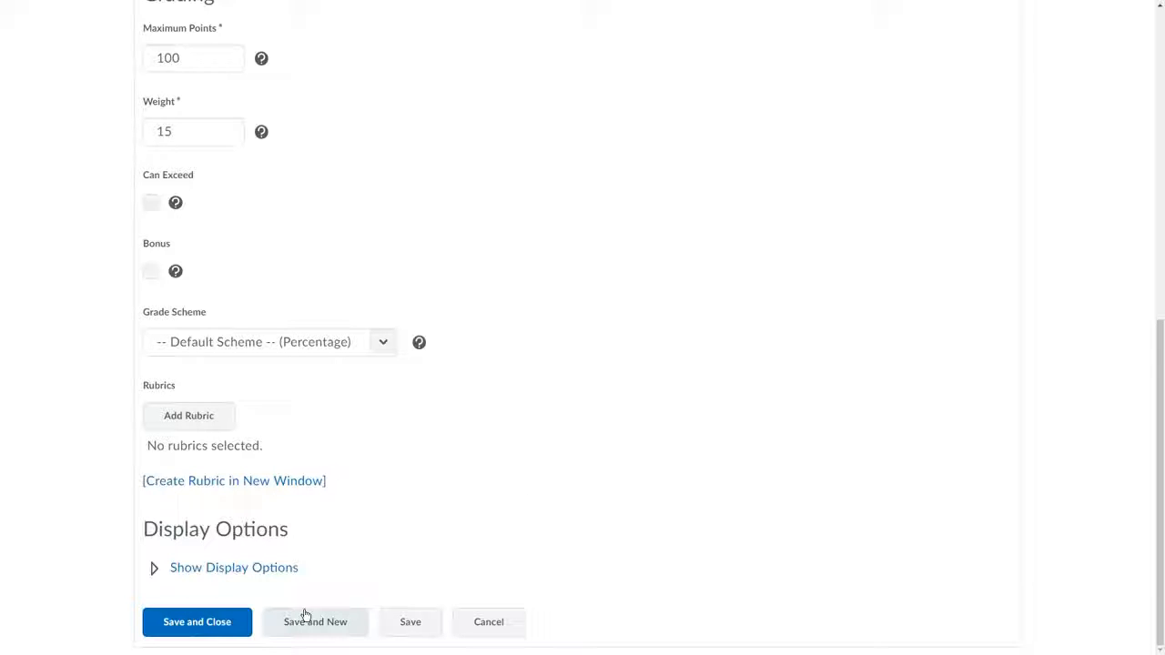
click(215, 625)
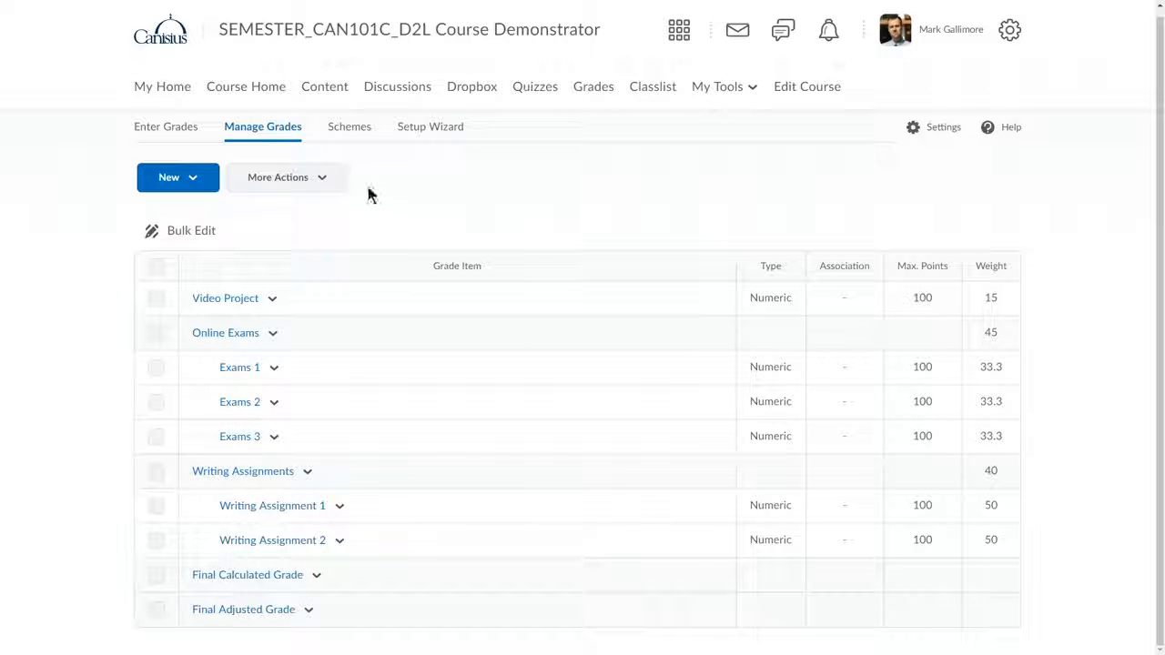
Open the grade entry view to see the student list with the new grade items.
click(159, 129)
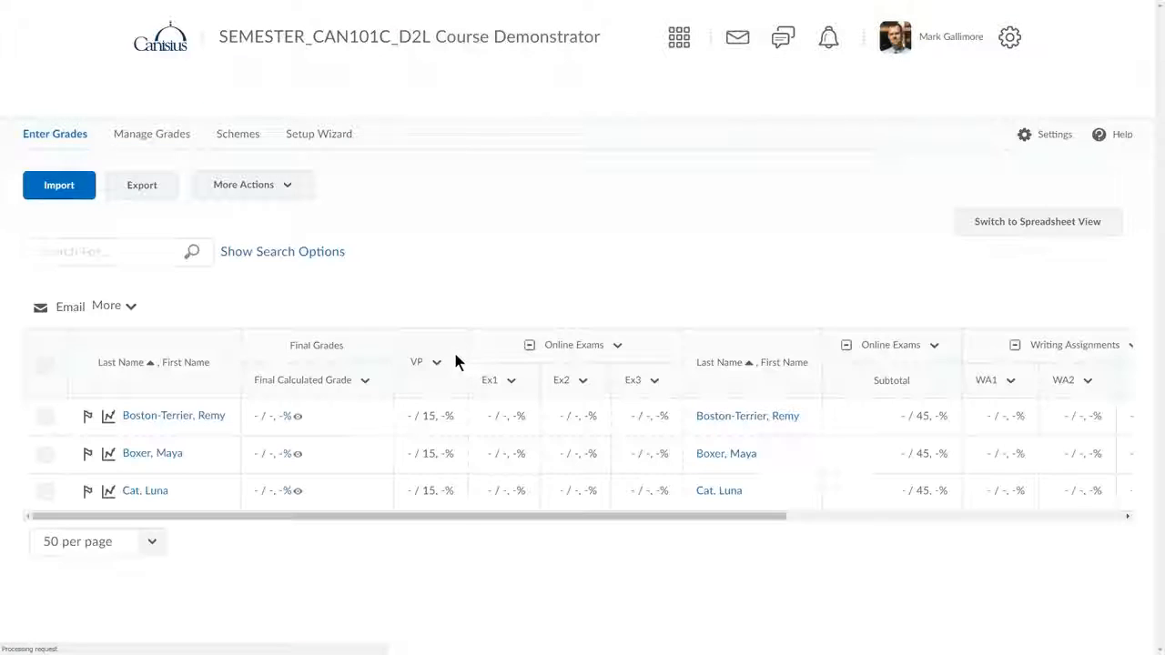